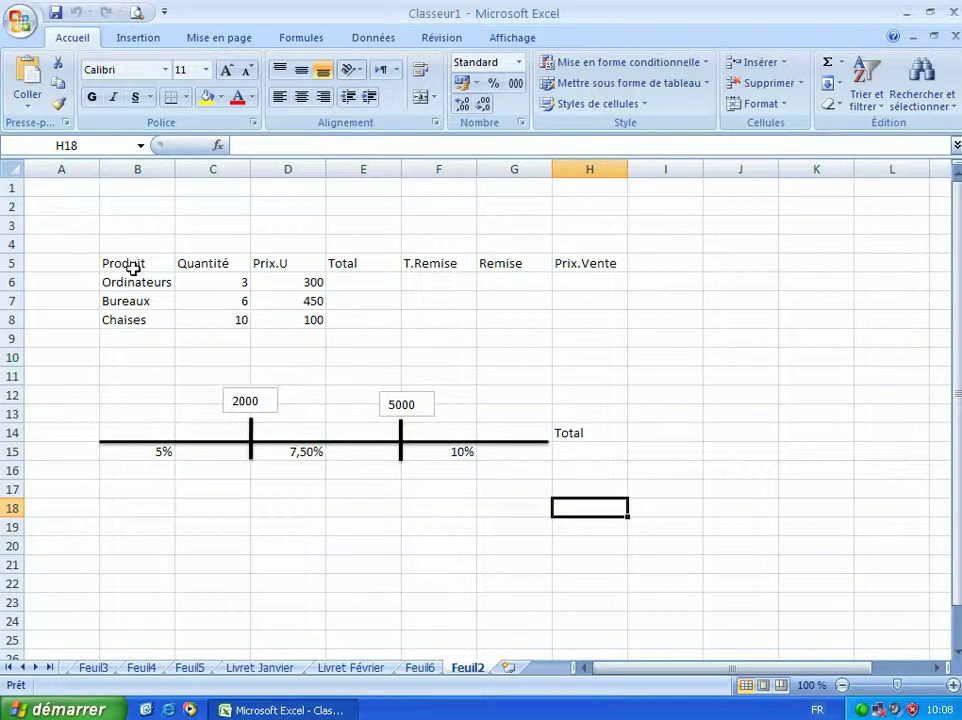
Apply thick outline and inside borders to the product table in B5:H8
{"action": "left_click_drag", "start_coordinate": [133, 269], "coordinate": [567, 318]}
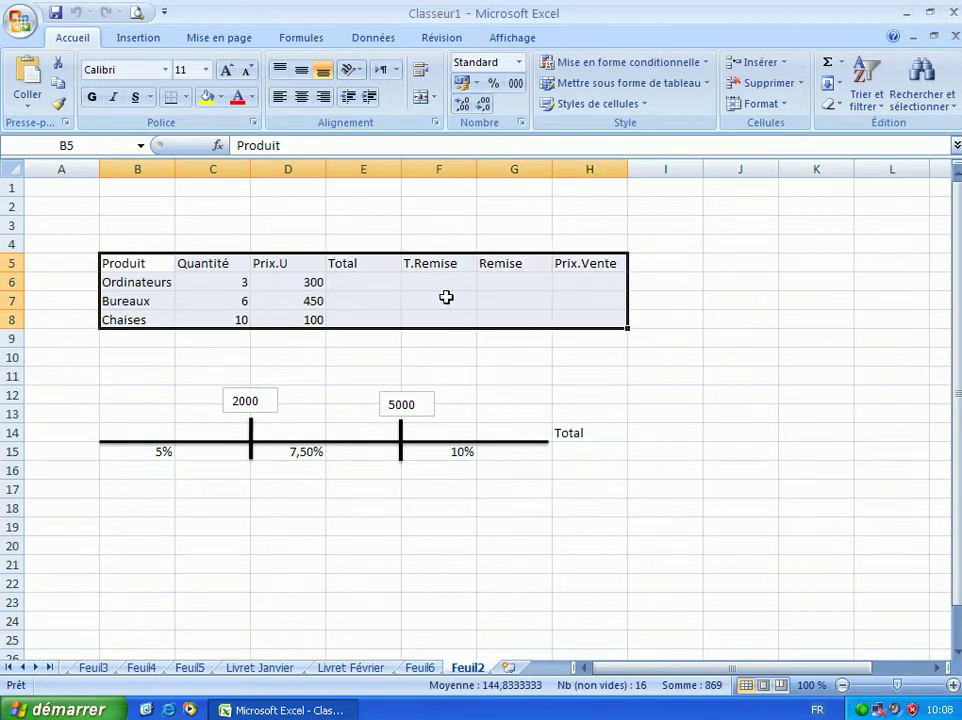
{"action": "right_click", "coordinate": [446, 297]}
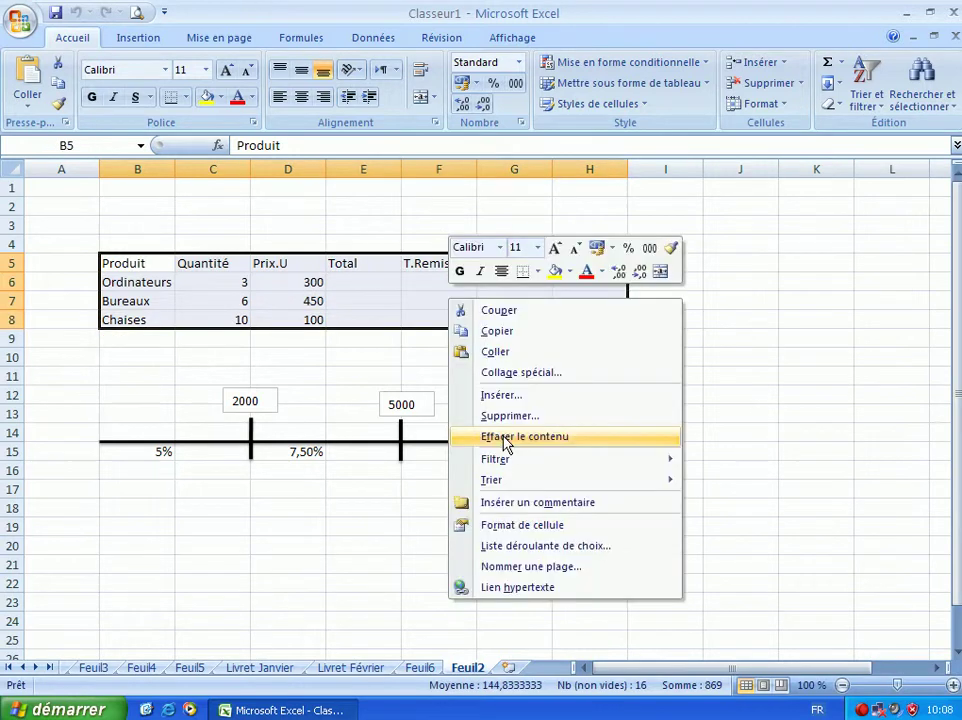
{"action": "left_click", "coordinate": [521, 522]}
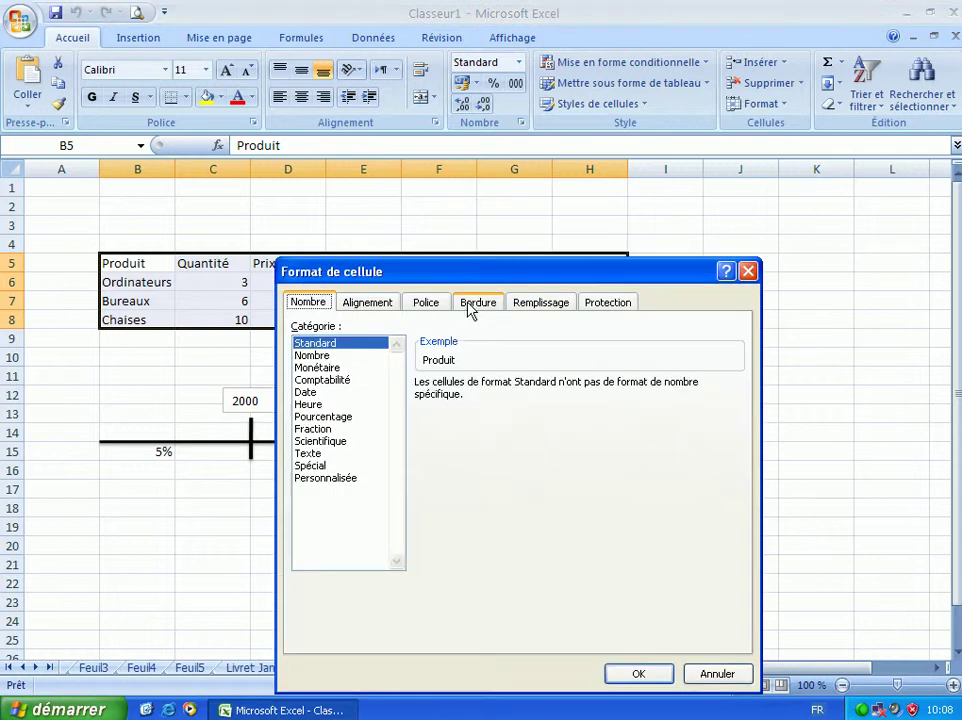
{"action": "left_click", "coordinate": [477, 303]}
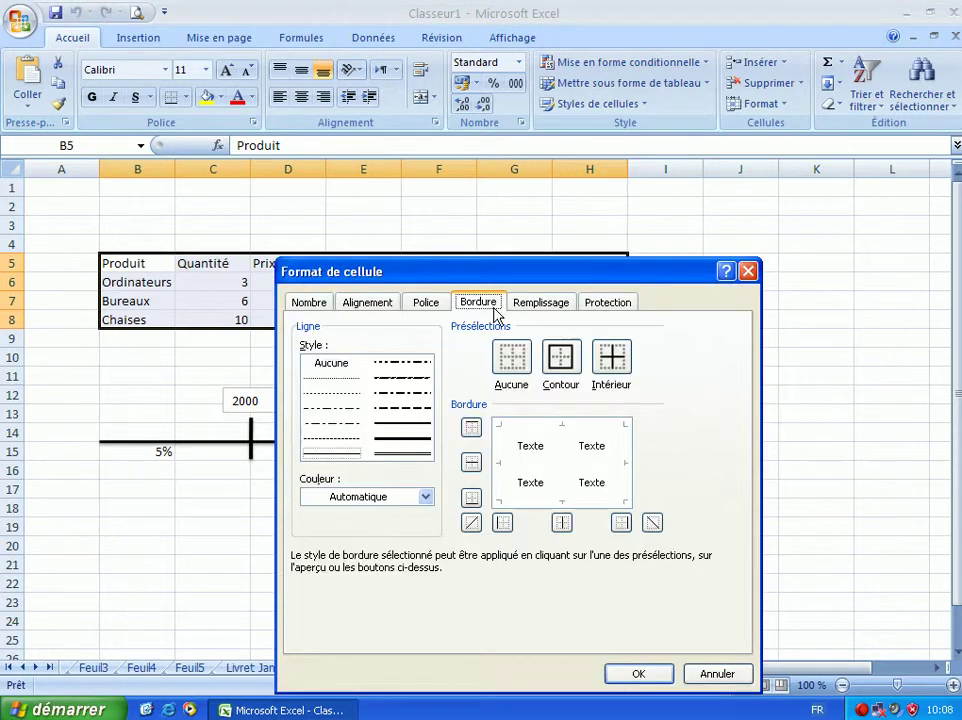
{"action": "left_click", "coordinate": [393, 440]}
{"action": "left_click", "coordinate": [560, 362]}
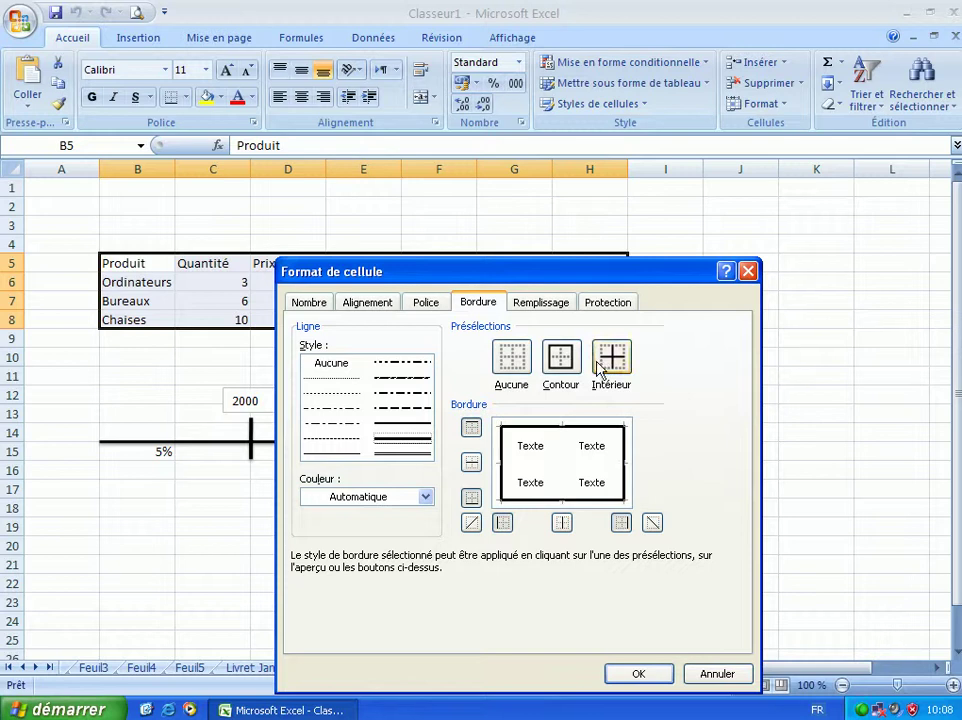
{"action": "left_click", "coordinate": [611, 357]}
{"action": "left_click", "coordinate": [633, 670]}
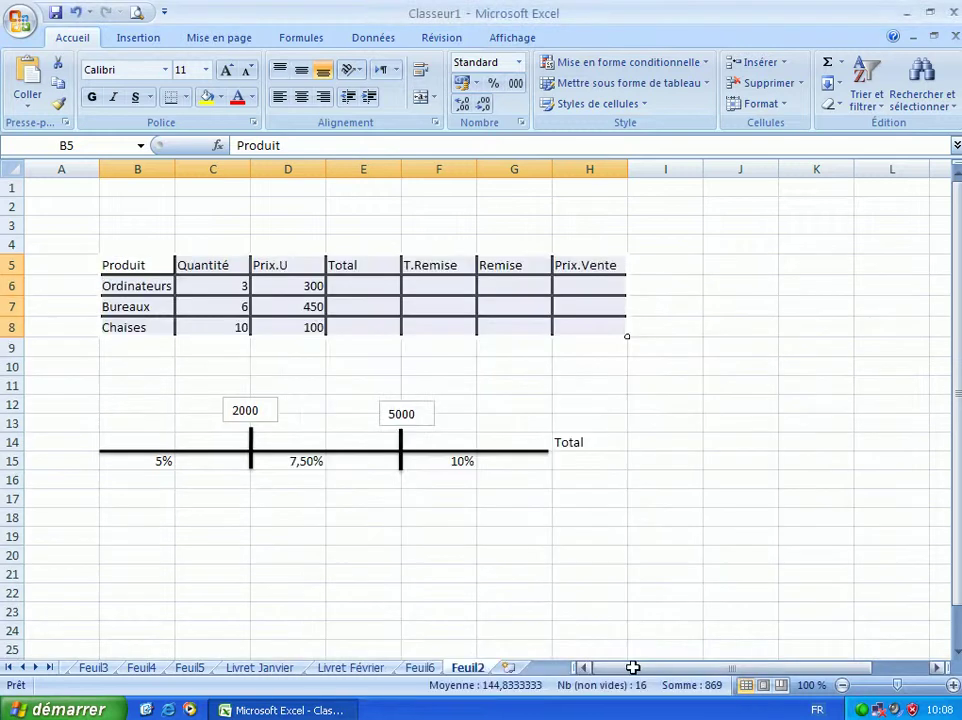
{"action": "left_click", "coordinate": [475, 556]}
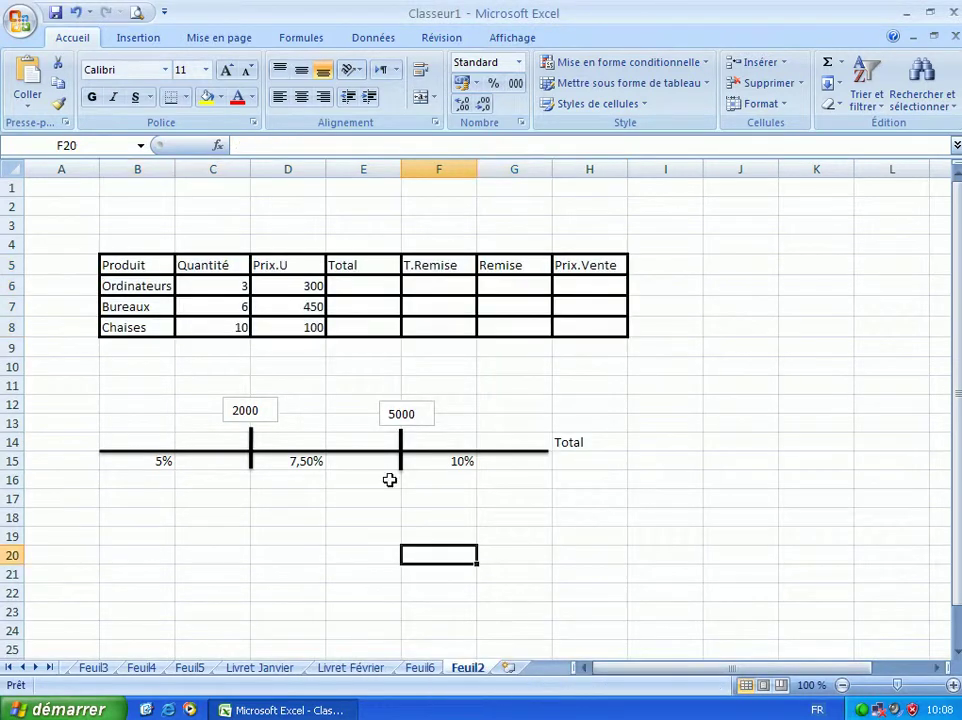
Calculate the Ordinateurs total in E6 with =C6*D6 and copy the formula down to E8
{"action": "left_click", "coordinate": [354, 287]}
{"action": "type", "text": "="}
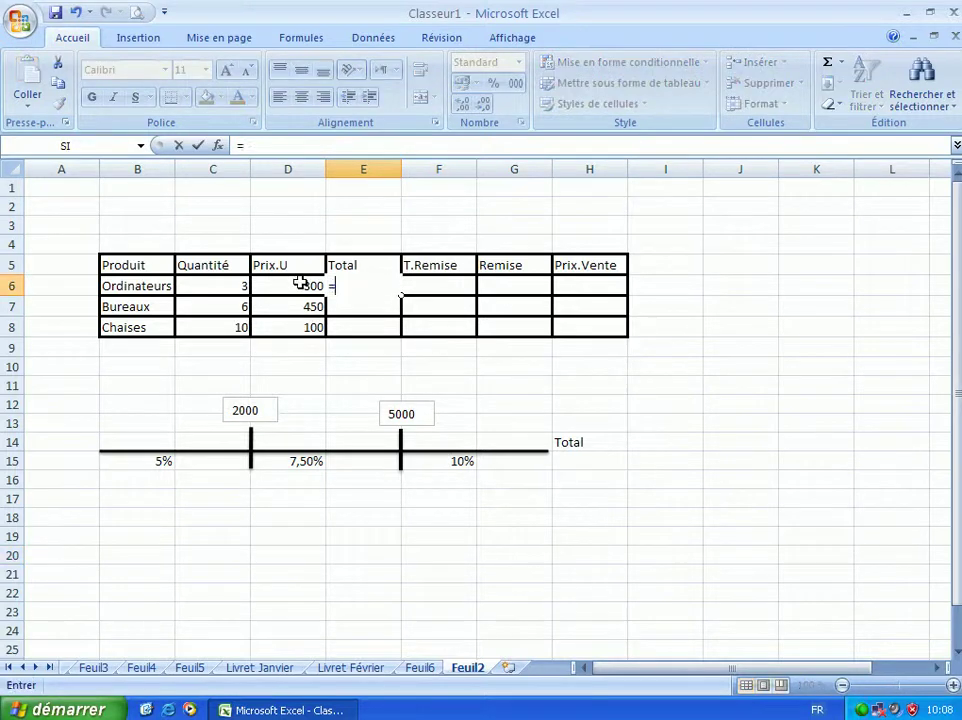
{"action": "left_click", "coordinate": [225, 285]}
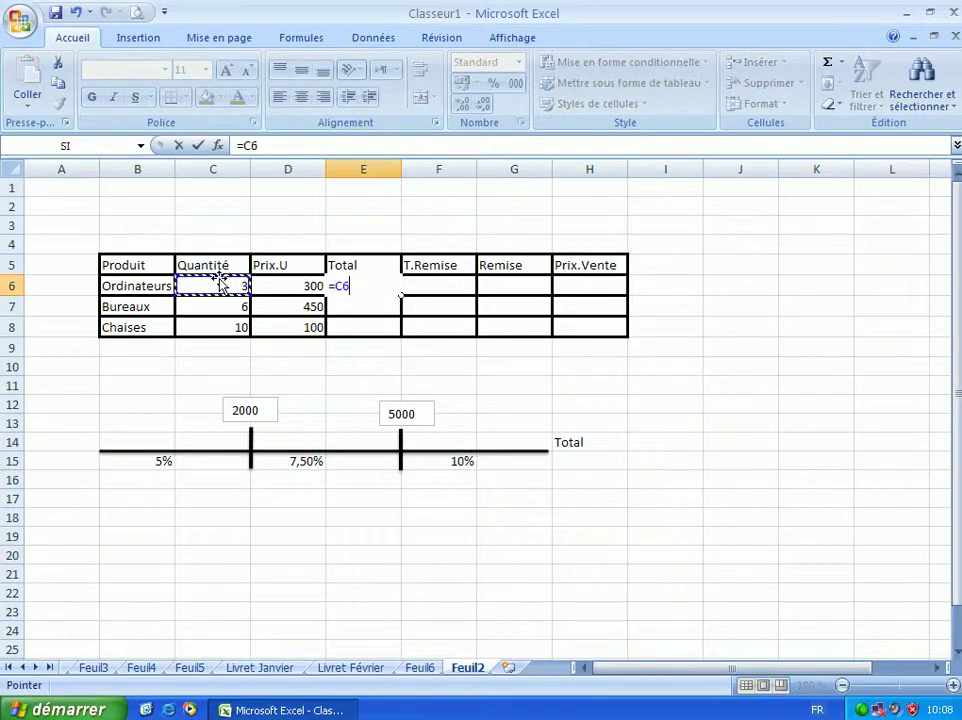
{"action": "type", "text": "*"}
{"action": "left_click", "coordinate": [286, 280]}
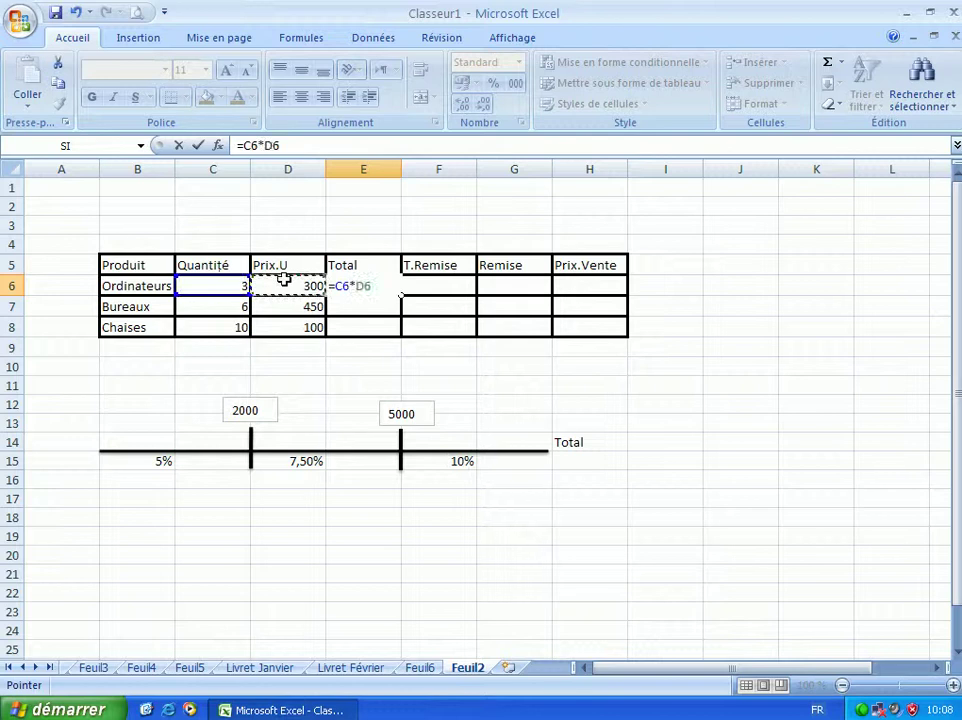
{"action": "key", "text": "Return"}
{"action": "left_click", "coordinate": [370, 290]}
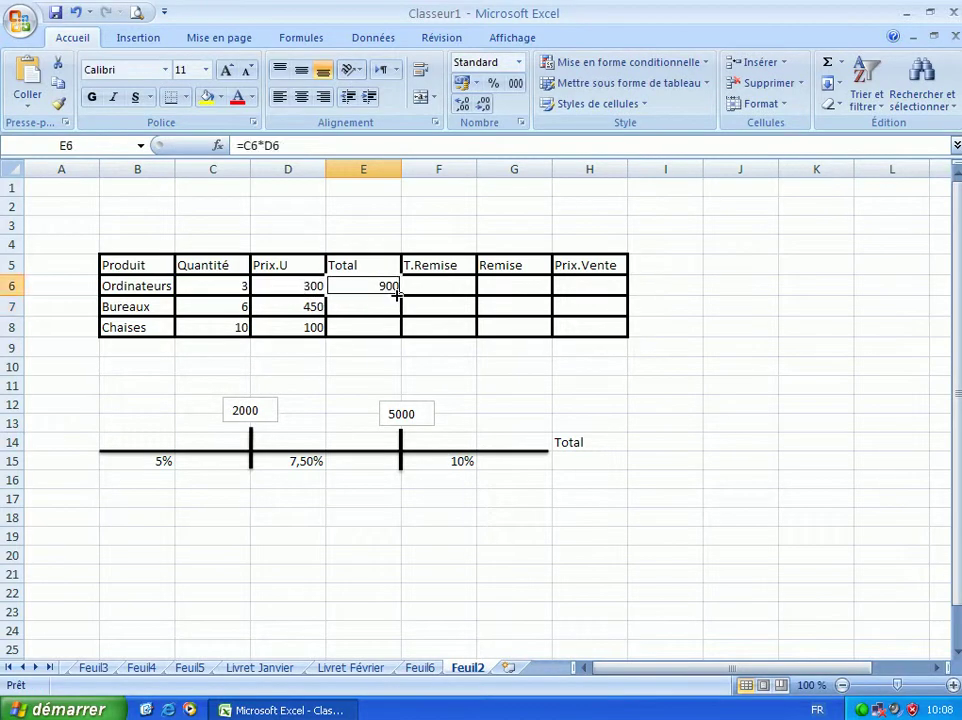
{"action": "left_click_drag", "start_coordinate": [397, 292], "coordinate": [397, 327]}
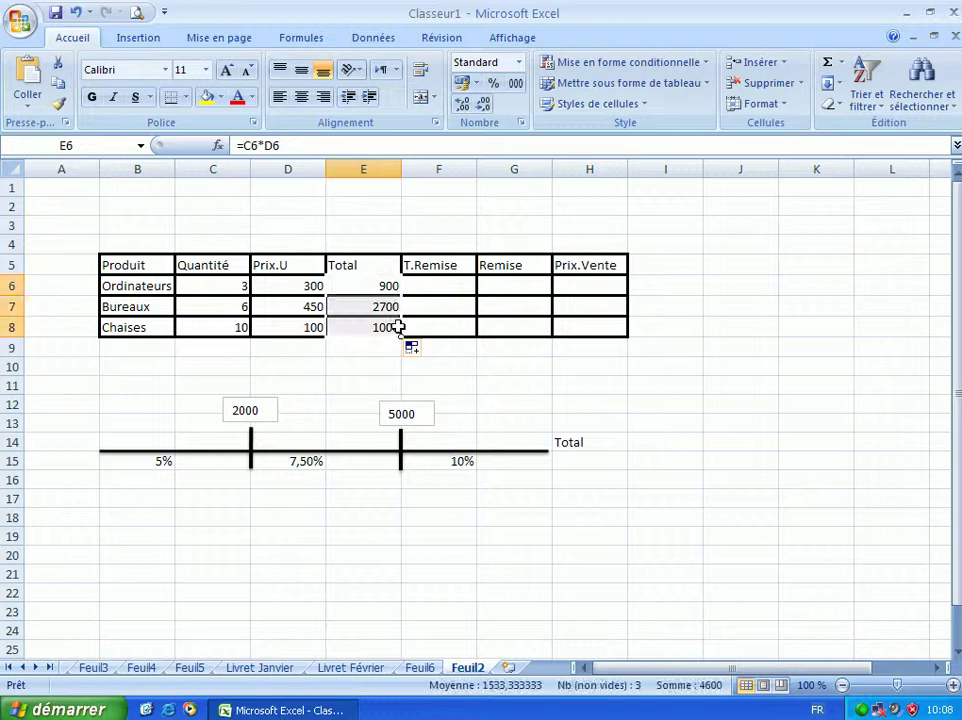
Insert the SI function in F6 for the T.Remise column and move its arguments window clear of the table
{"action": "left_click", "coordinate": [448, 294]}
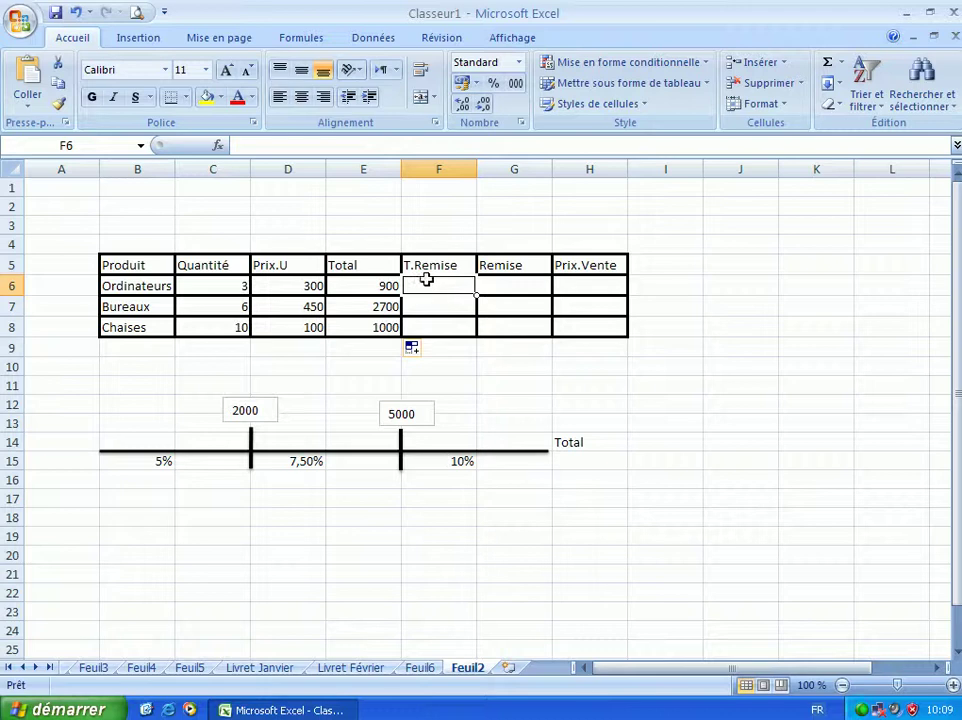
{"action": "left_click", "coordinate": [220, 146]}
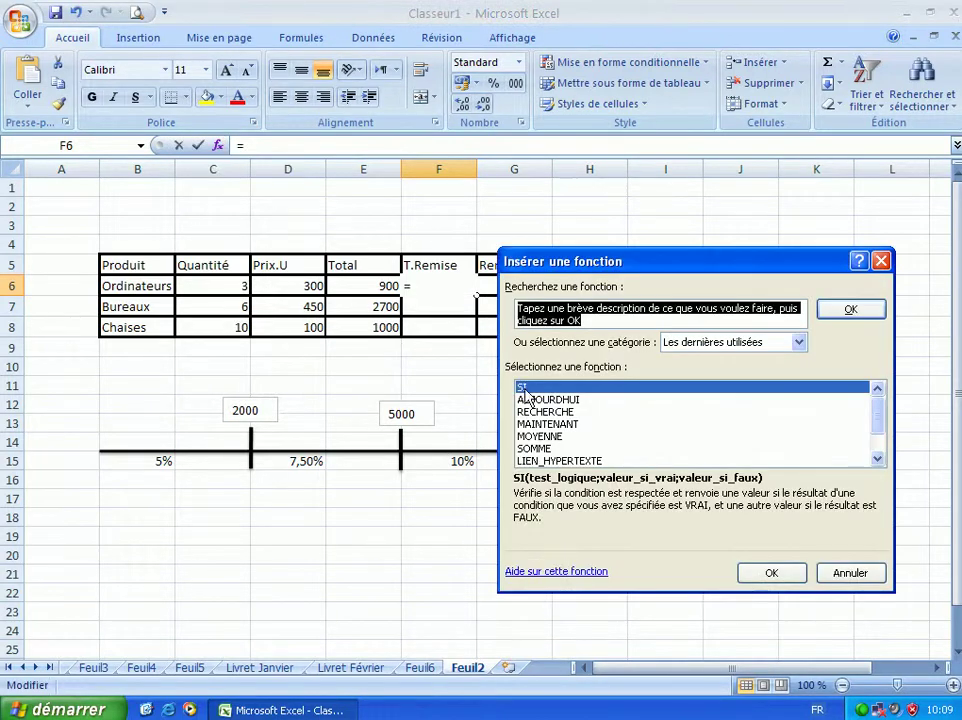
{"action": "left_click", "coordinate": [521, 389]}
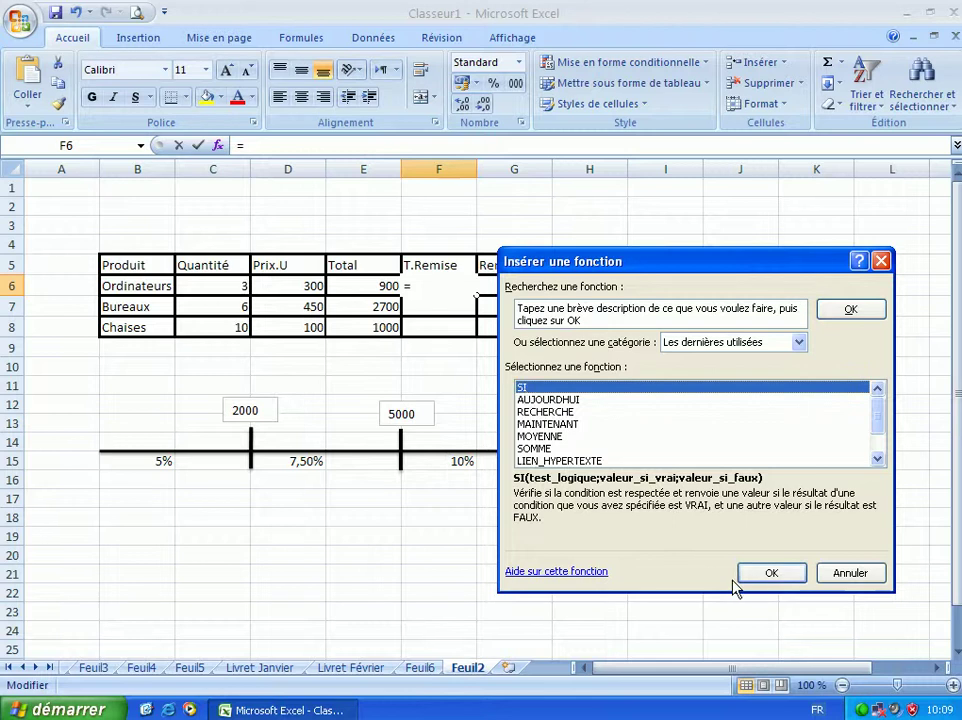
{"action": "left_click", "coordinate": [770, 573]}
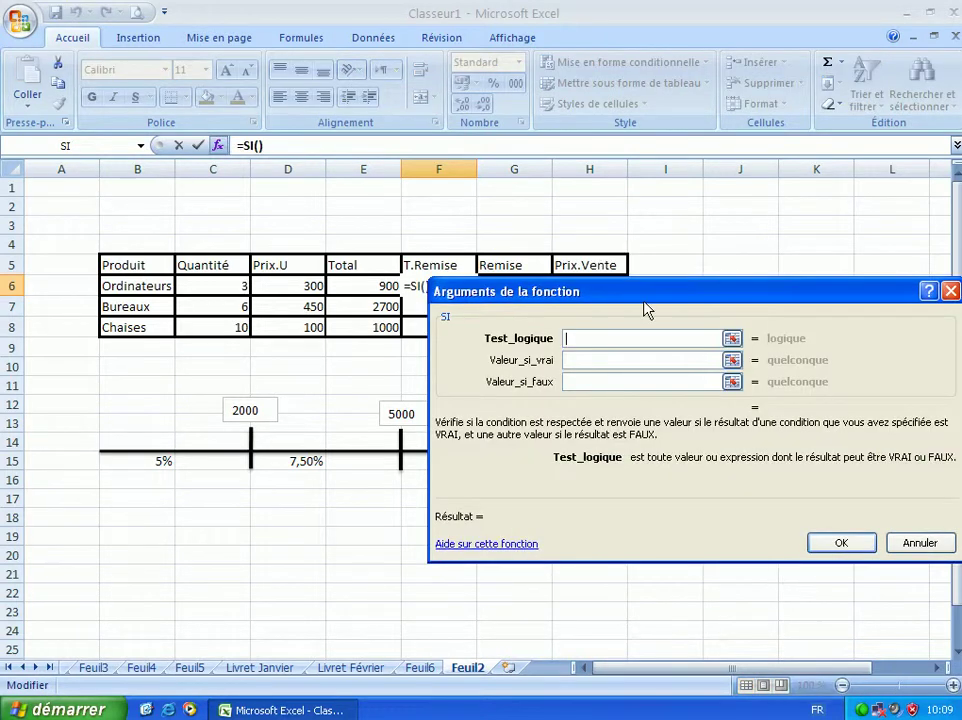
{"action": "left_click_drag", "start_coordinate": [645, 304], "coordinate": [655, 475]}
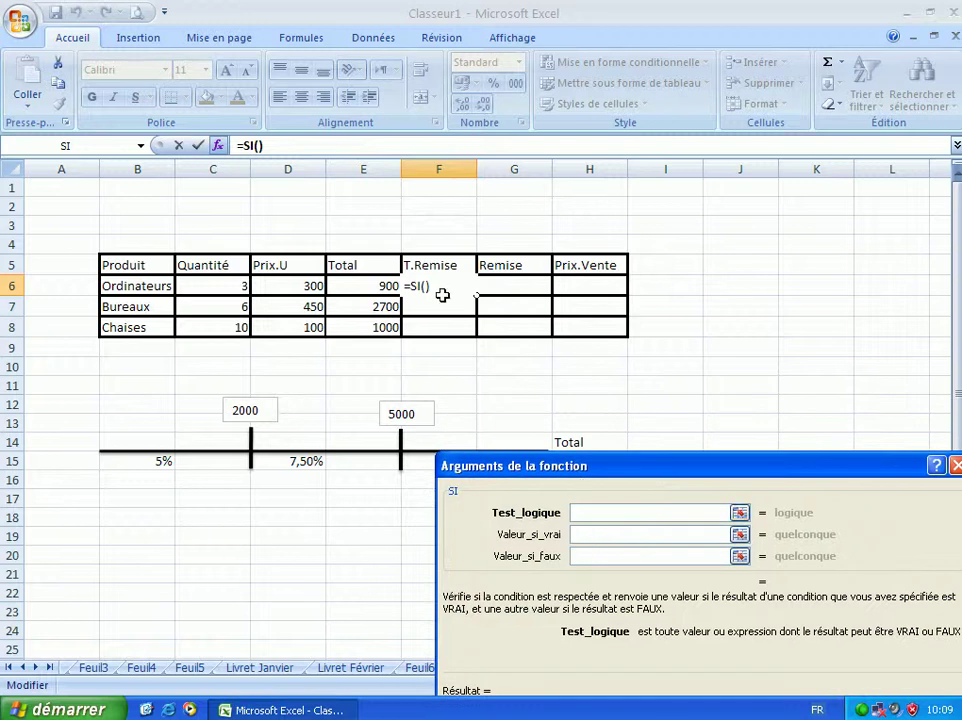
Set the SI function's logical test to E6<=2000 and its value if true to 5%
{"action": "left_click", "coordinate": [369, 286]}
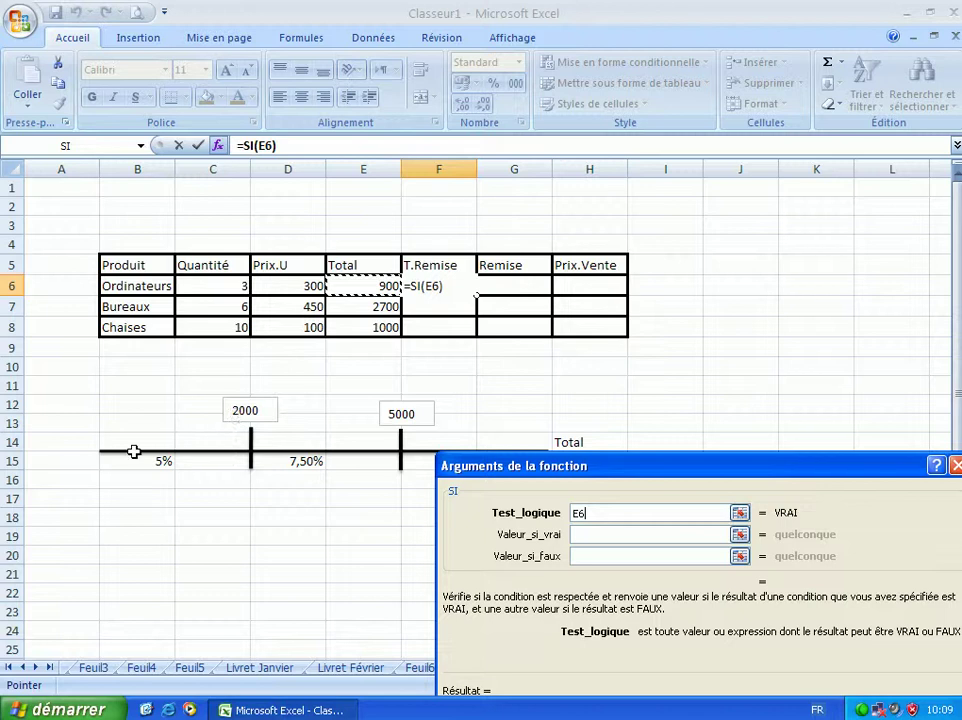
{"action": "left_click", "coordinate": [596, 513]}
{"action": "type", "text": "<="}
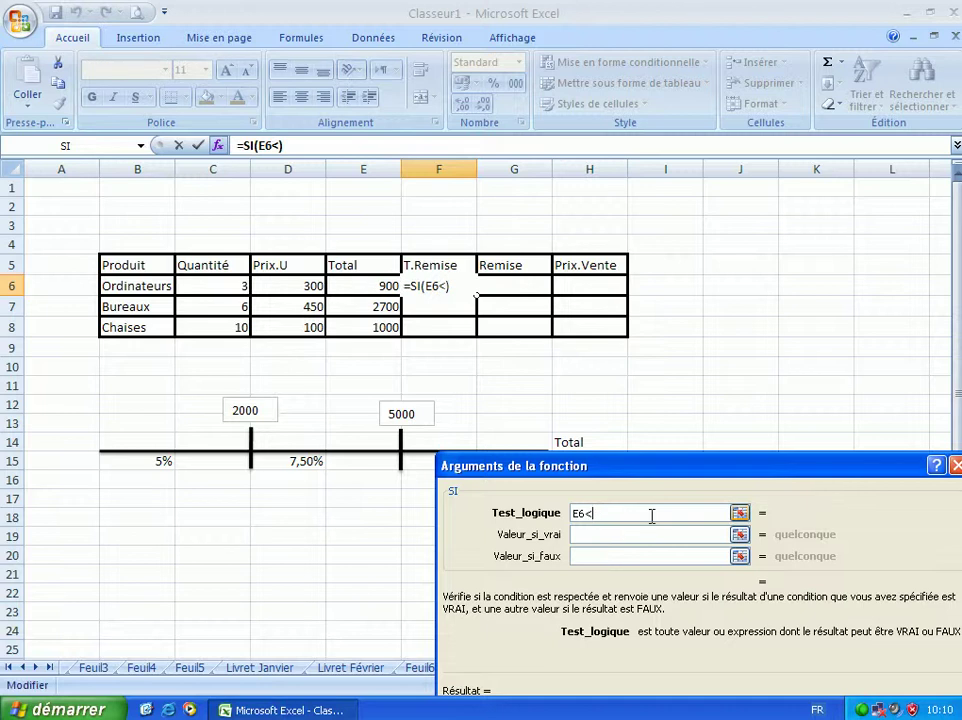
{"action": "type", "text": "2000"}
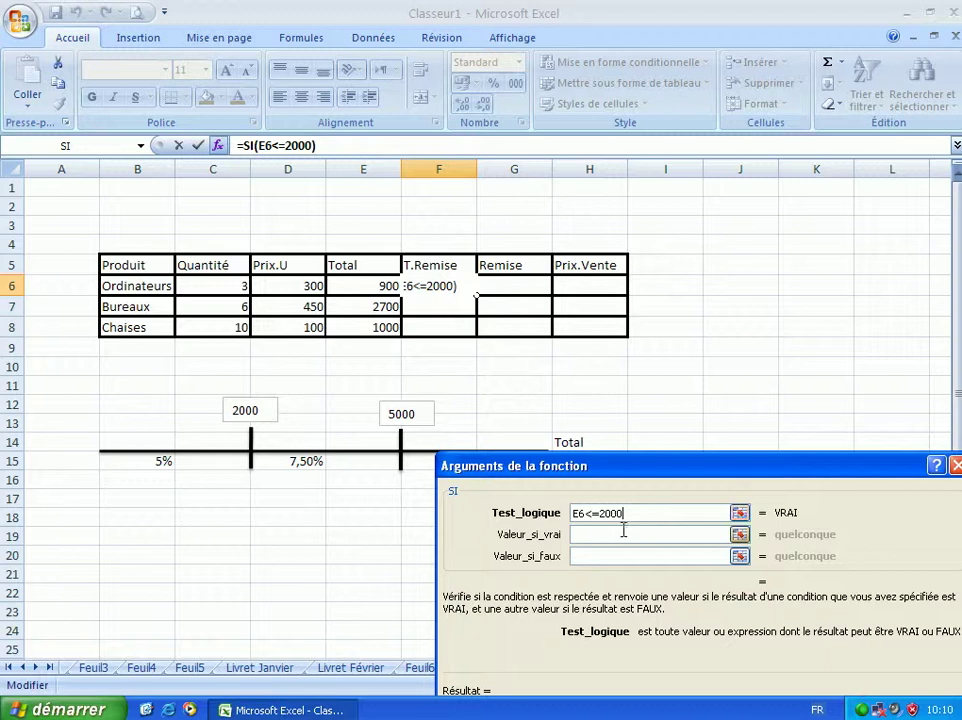
{"action": "left_click", "coordinate": [623, 534]}
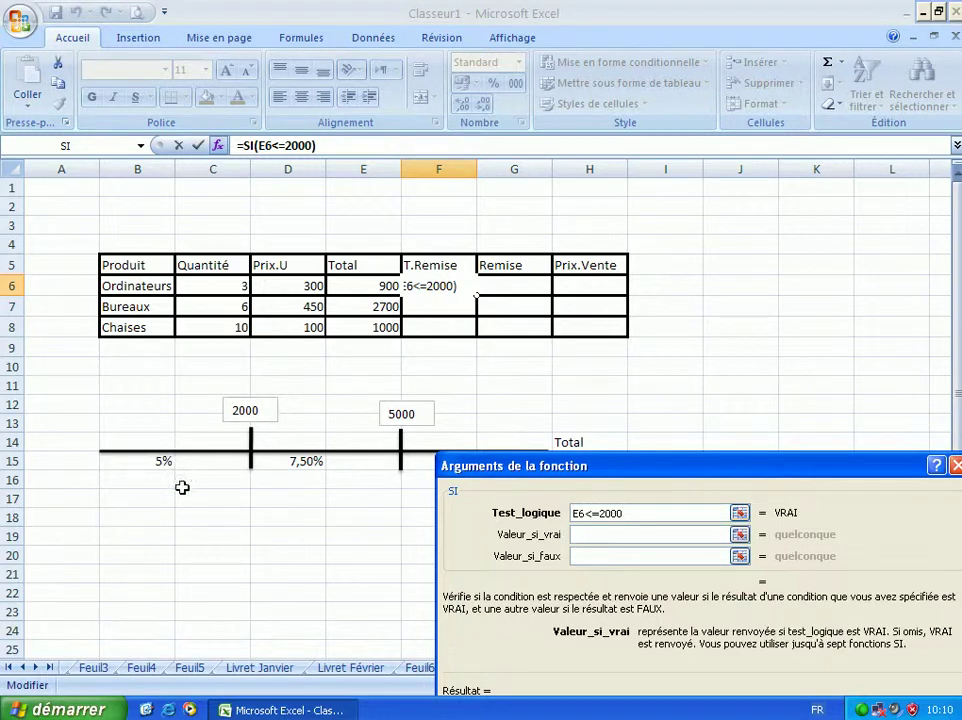
{"action": "type", "text": "5%"}
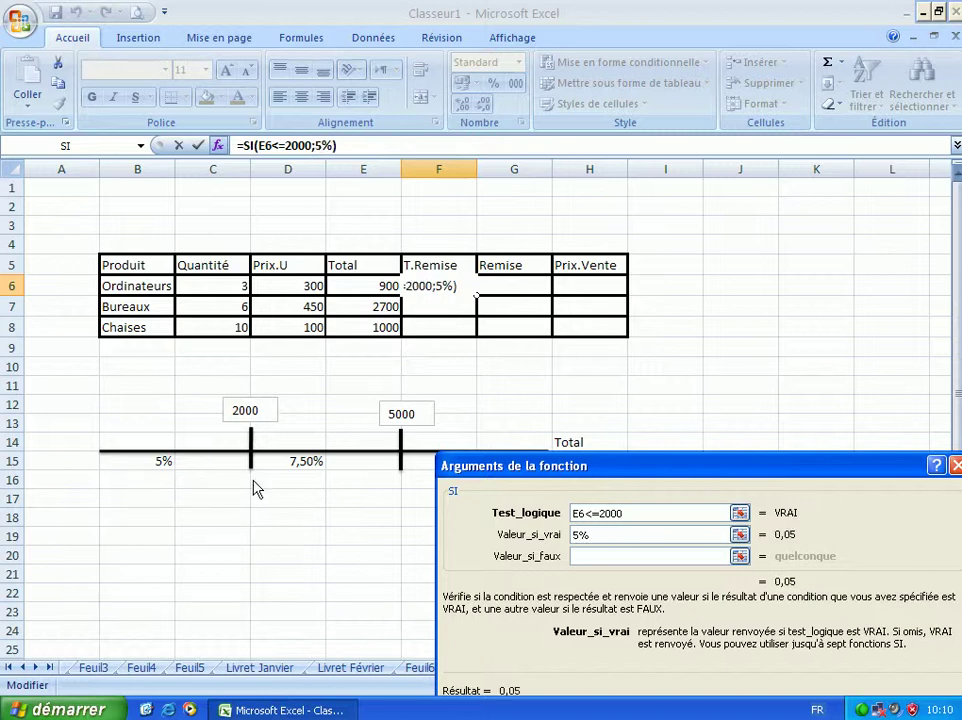
Nest a second SI function as the value if false of the F6 formula
{"action": "left_click", "coordinate": [585, 553]}
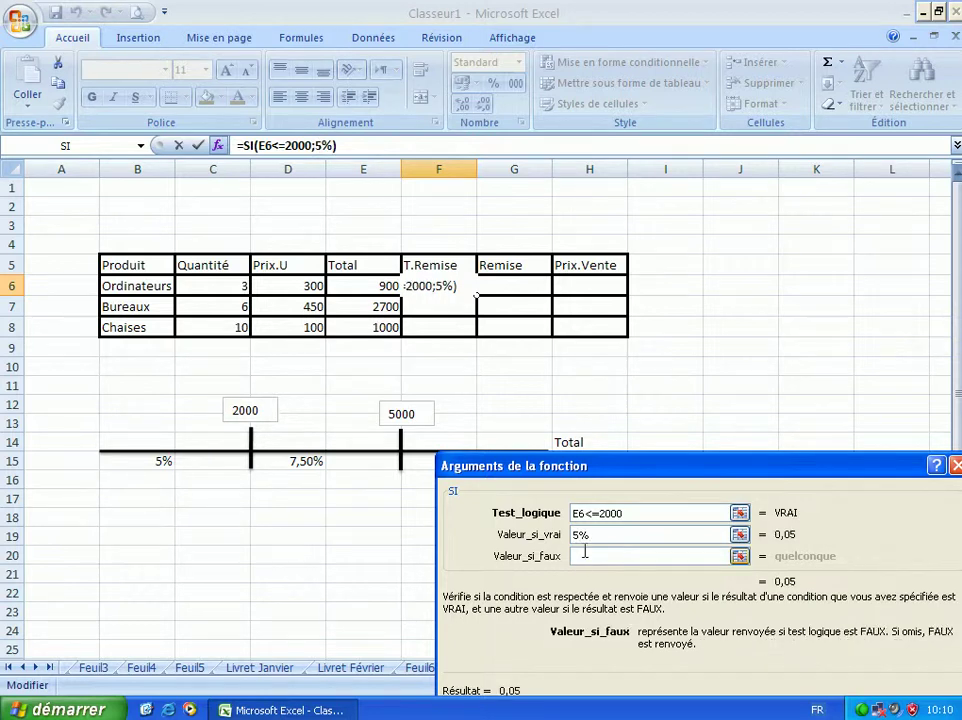
{"action": "left_click_drag", "start_coordinate": [516, 465], "coordinate": [510, 482]}
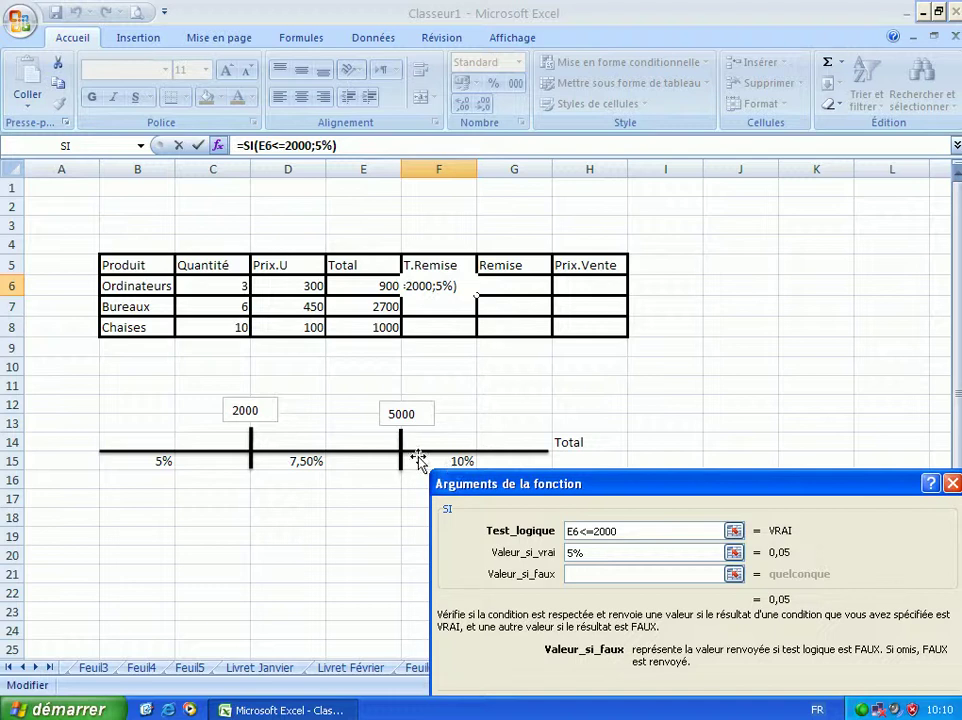
{"action": "left_click", "coordinate": [565, 573]}
{"action": "left_click", "coordinate": [576, 575]}
{"action": "left_click", "coordinate": [70, 146]}
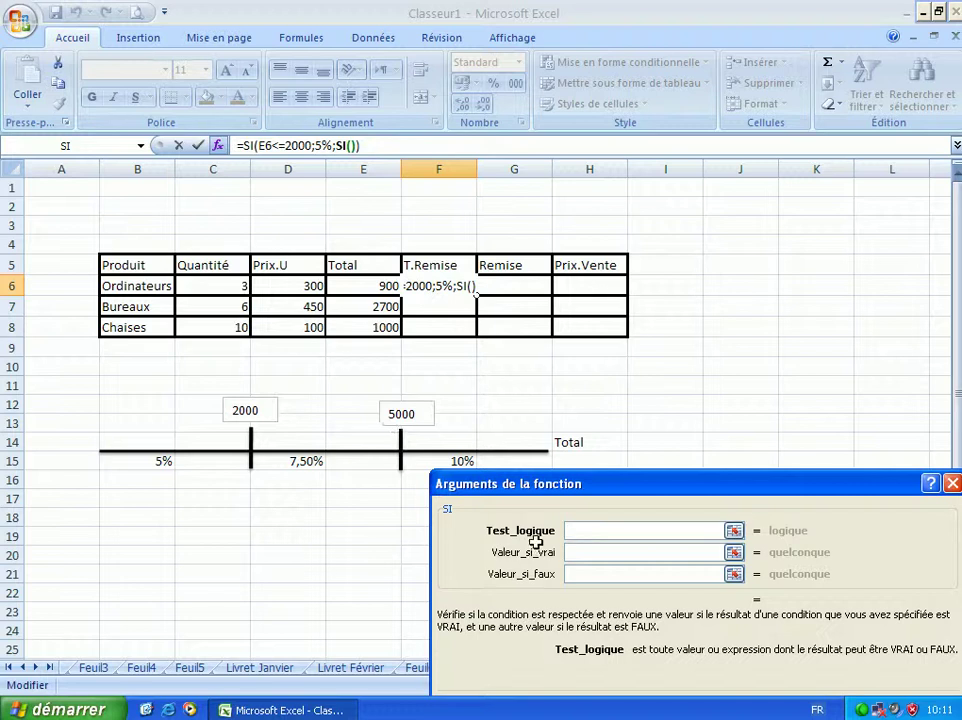
Set the nested SI's logical test to E6<=5000 and its value if true to 7,5%
{"action": "left_click", "coordinate": [377, 287]}
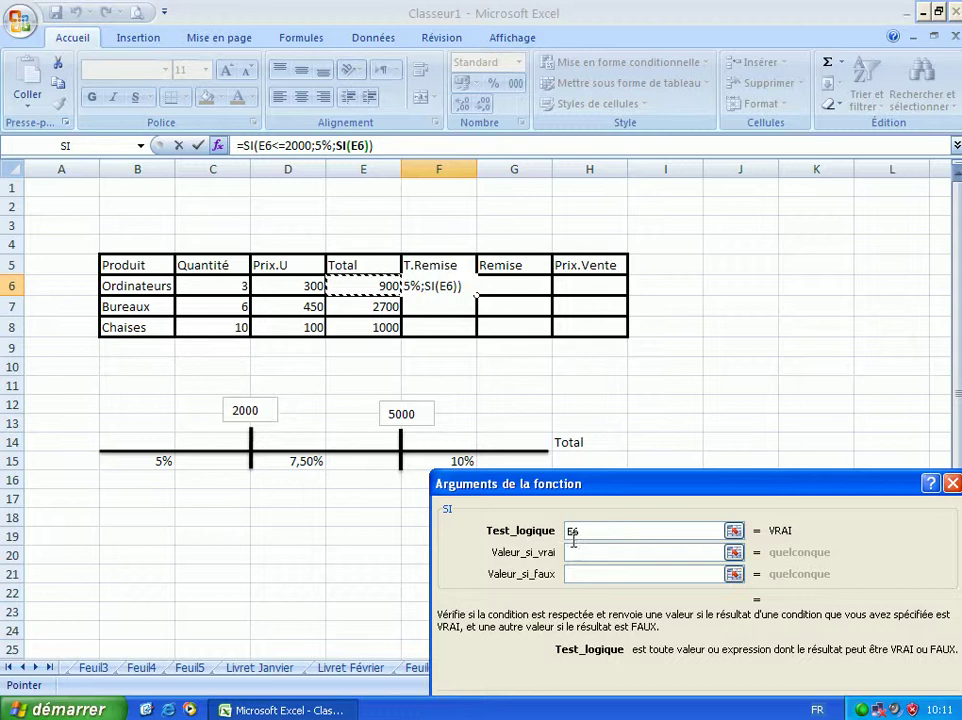
{"action": "type", "text": "<"}
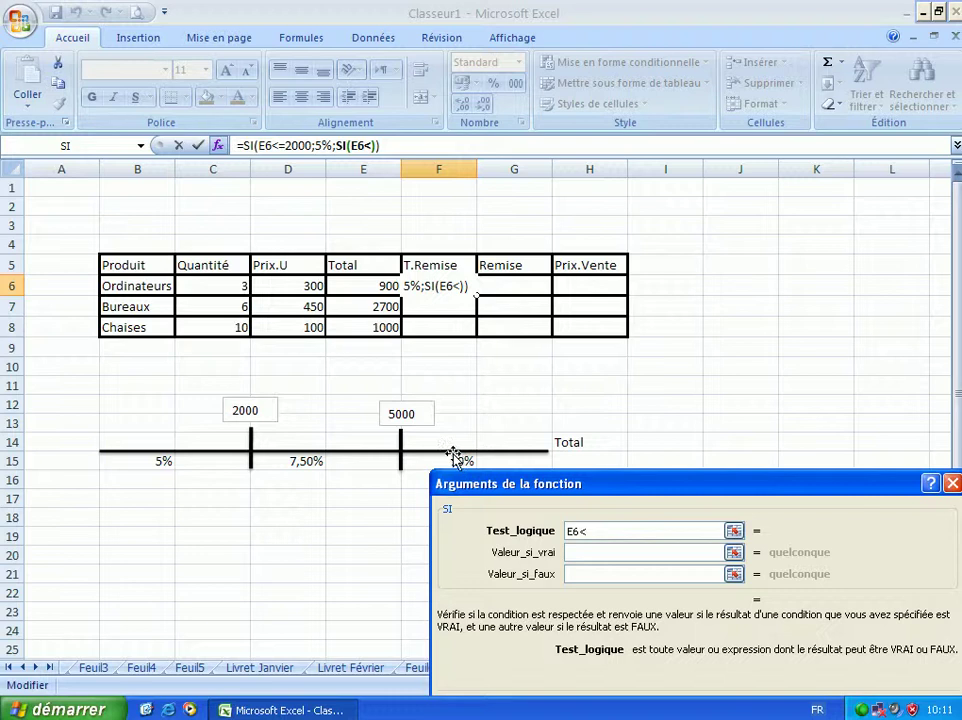
{"action": "type", "text": "="}
{"action": "type", "text": "5000"}
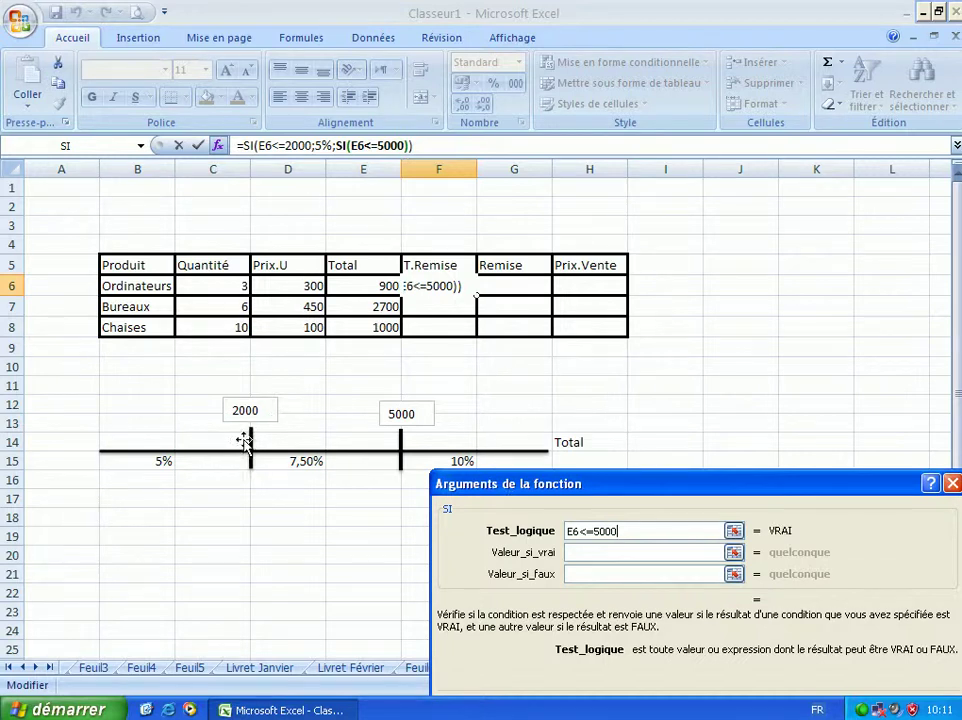
{"action": "left_click", "coordinate": [582, 554]}
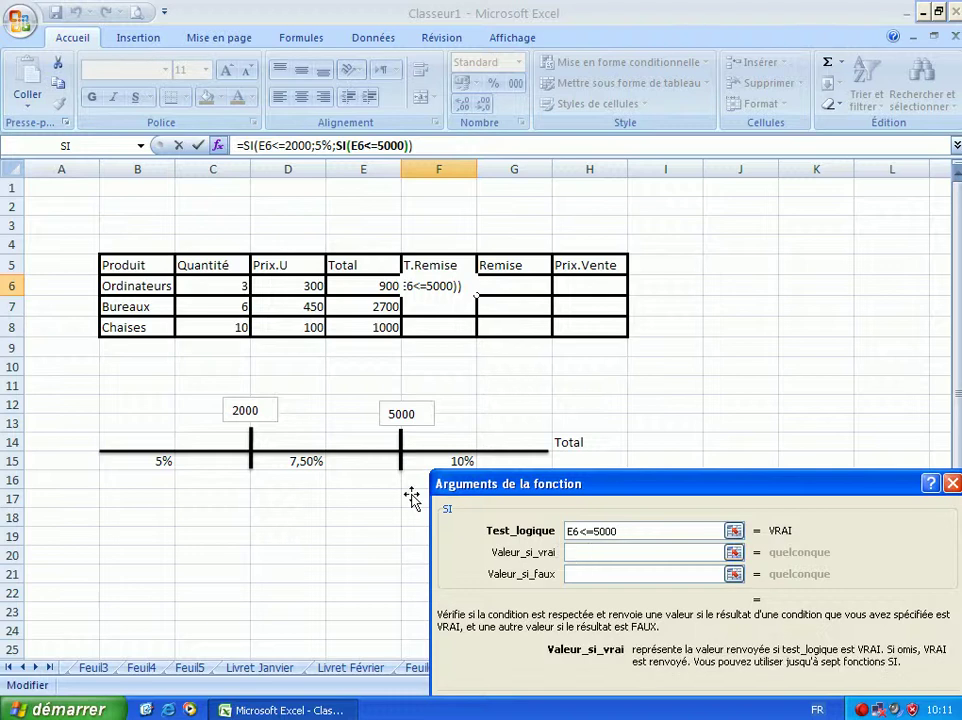
{"action": "type", "text": "7"}
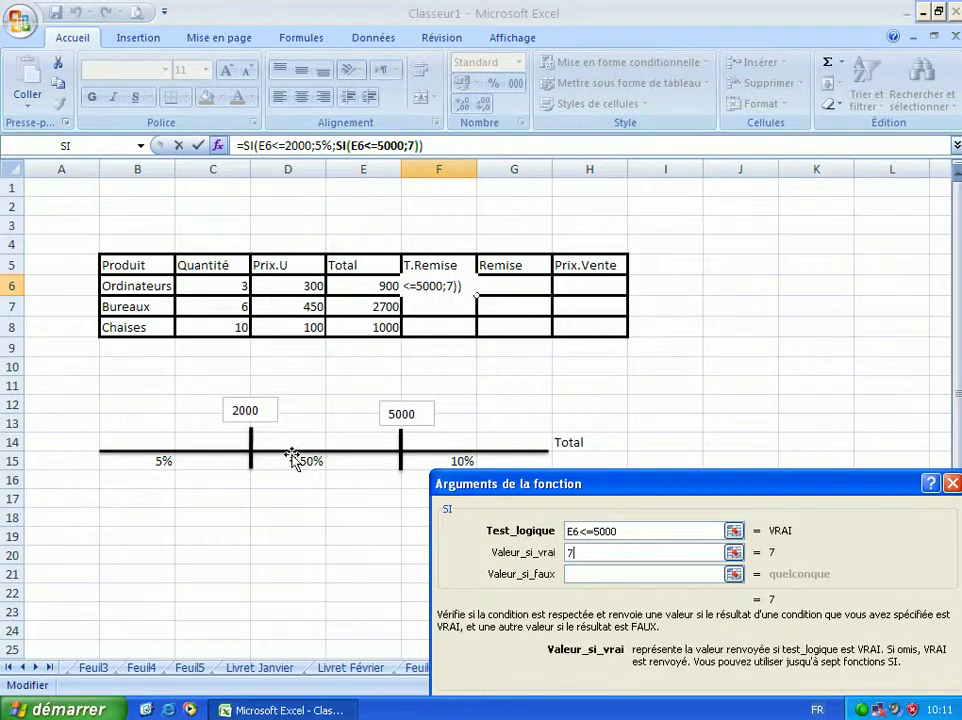
{"action": "type", "text": ",5"}
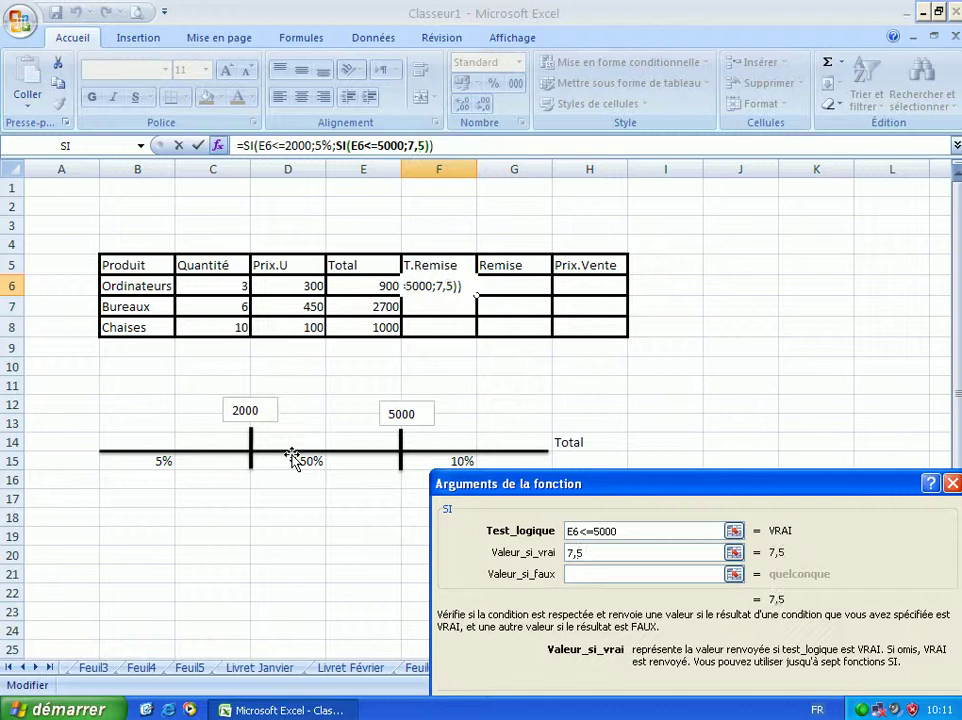
{"action": "type", "text": "%"}
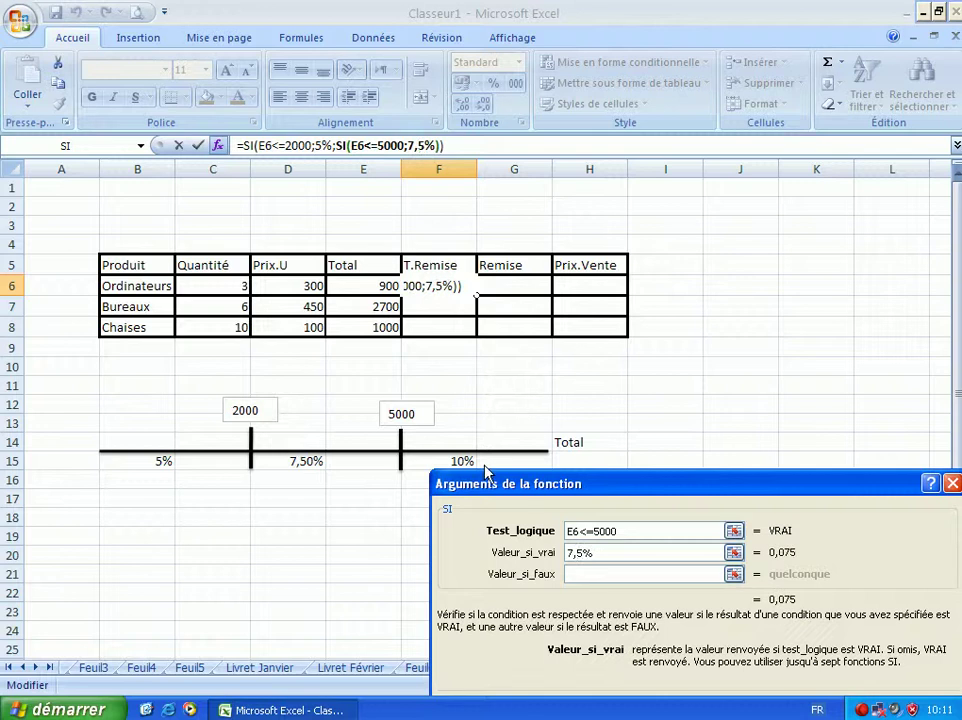
{"action": "left_click", "coordinate": [575, 573]}
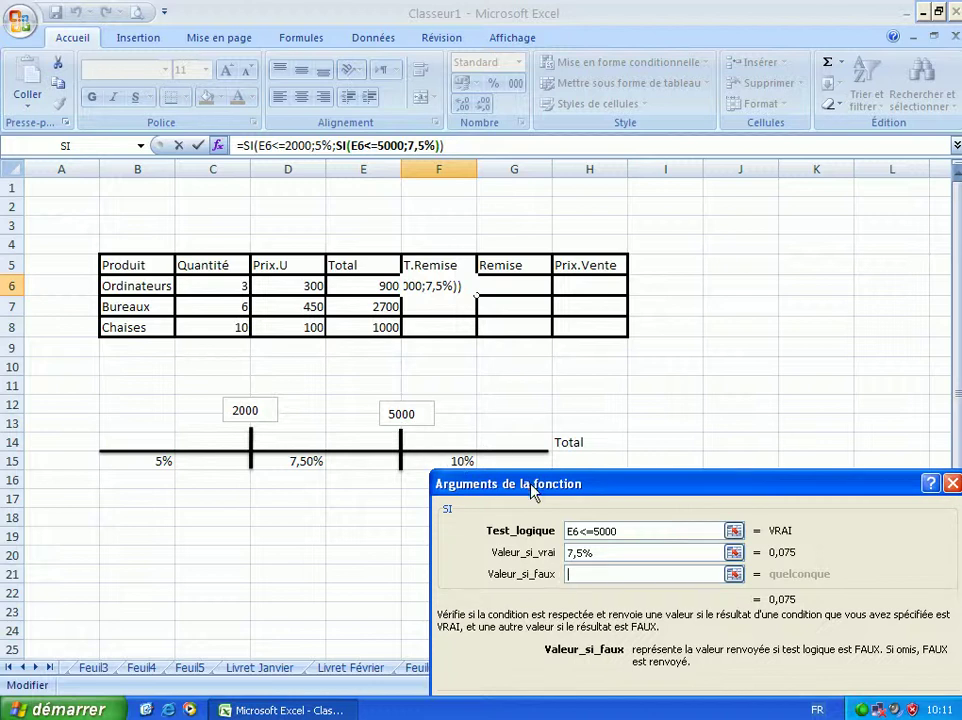
{"action": "type", "text": "10"}
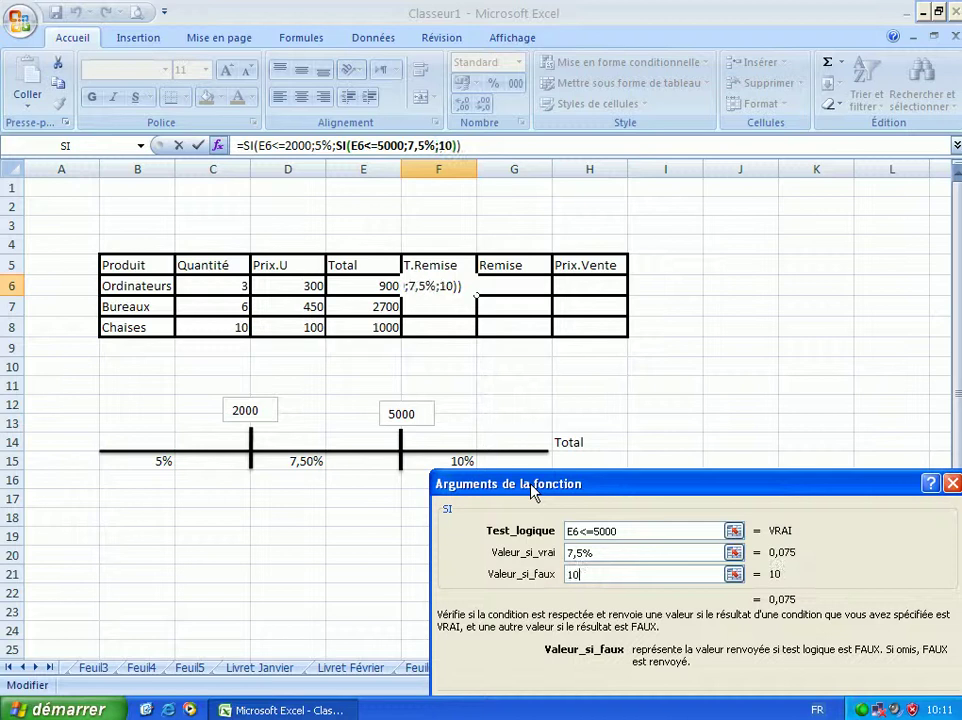
{"action": "key", "text": "BackSpace"}
{"action": "key", "text": "BackSpace"}
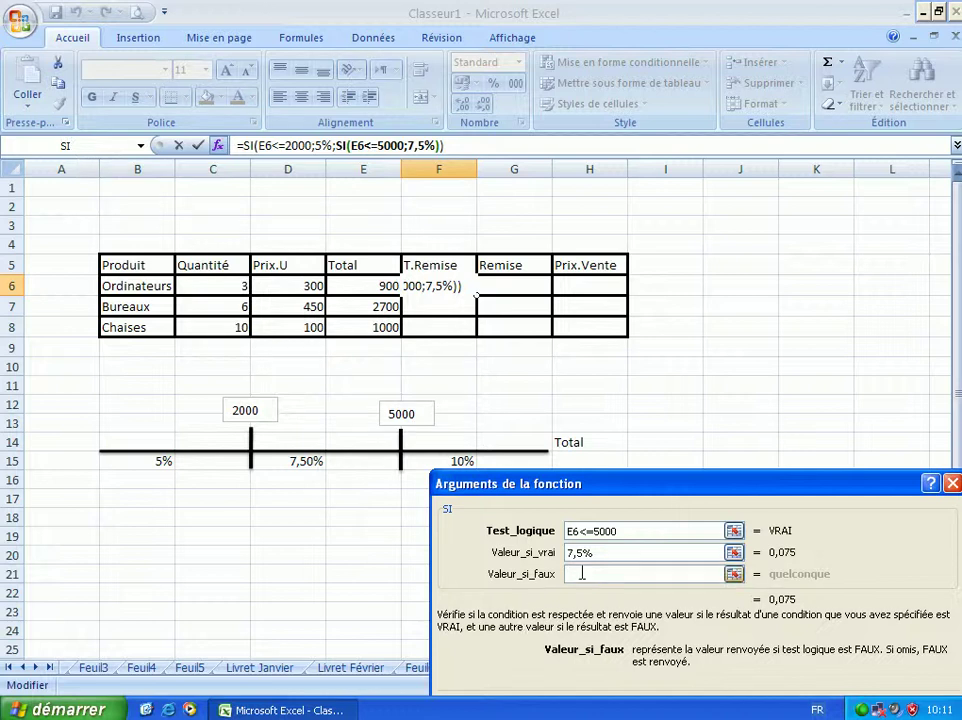
Set the nested SI's value if false to 10% and fill the F6 formula down through F8
{"action": "left_click", "coordinate": [582, 573]}
{"action": "type", "text": "10%"}
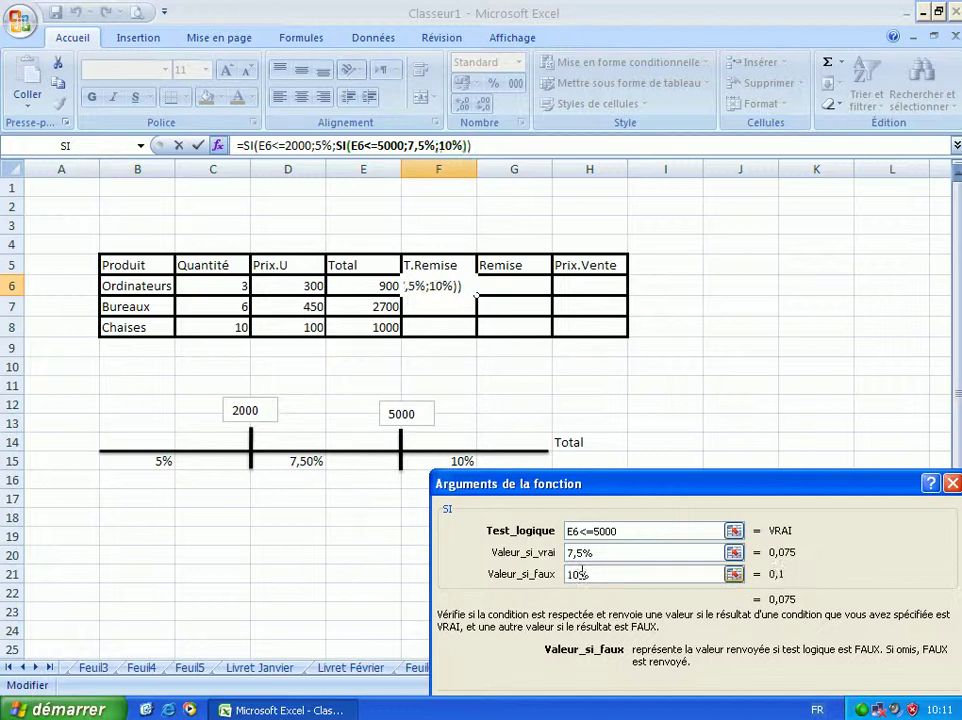
{"action": "key", "text": "Return"}
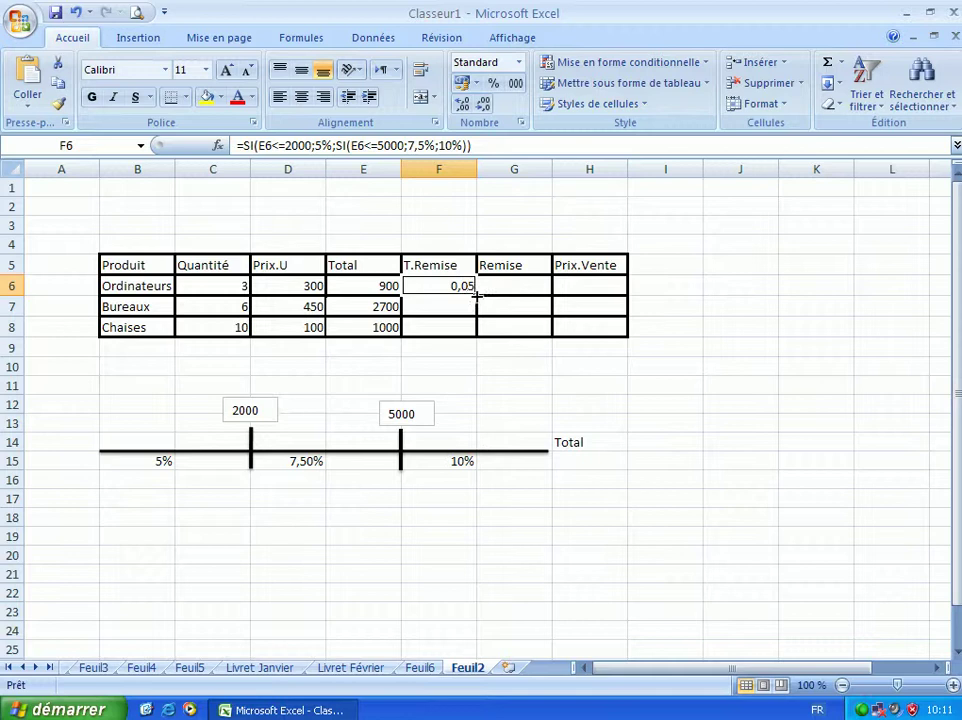
{"action": "left_click_drag", "start_coordinate": [478, 292], "coordinate": [473, 334]}
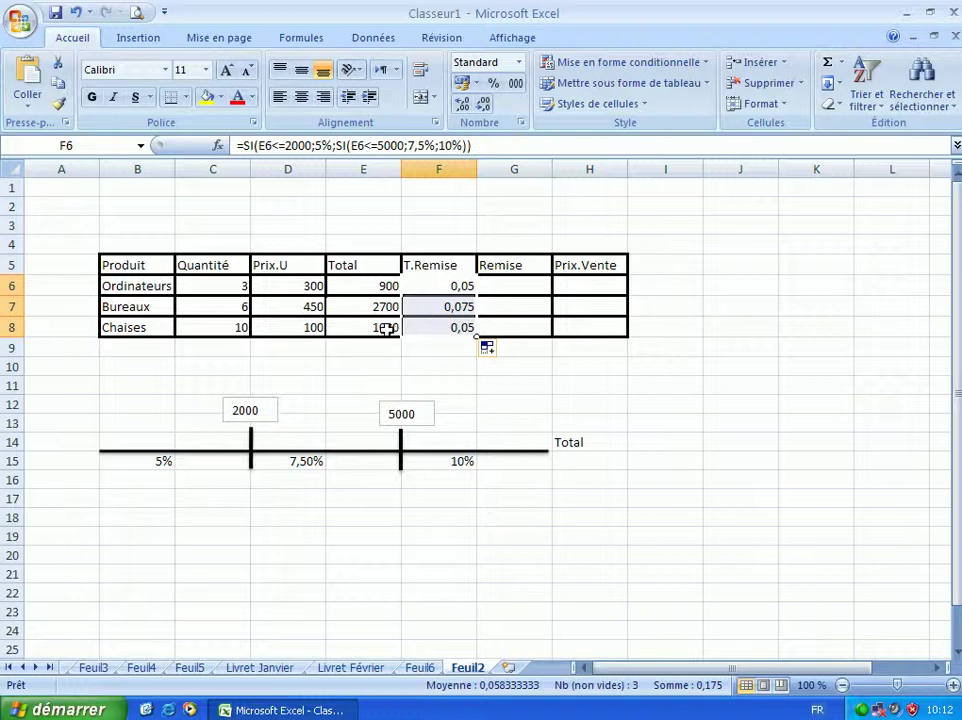
Format the T.Remise values in F6:F8 as percentages with two decimal places
{"action": "left_click", "coordinate": [491, 87]}
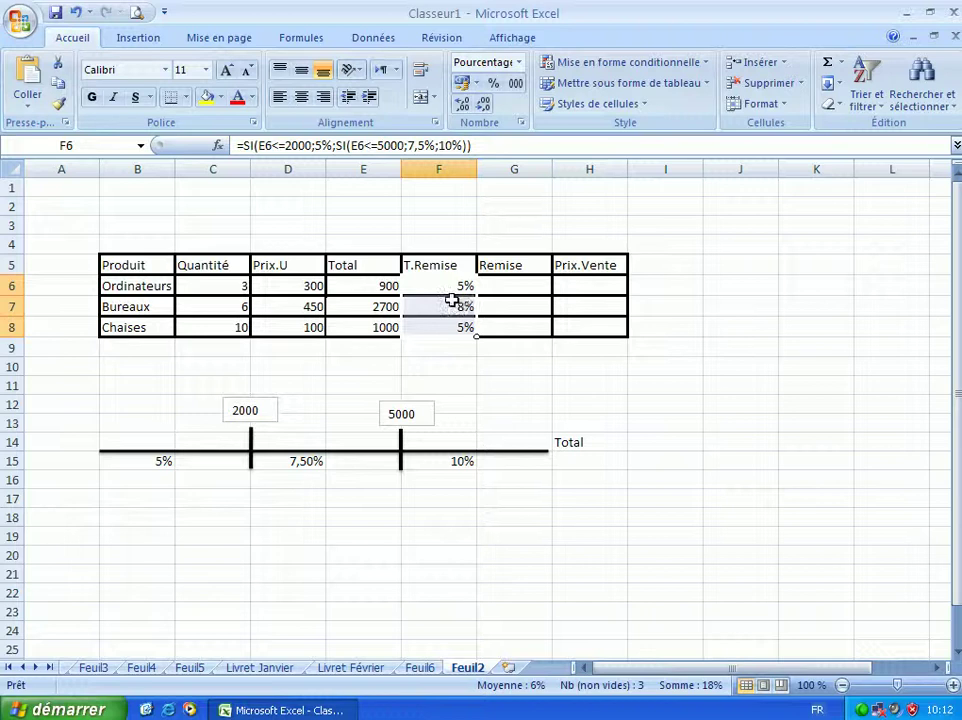
{"action": "left_click", "coordinate": [463, 105]}
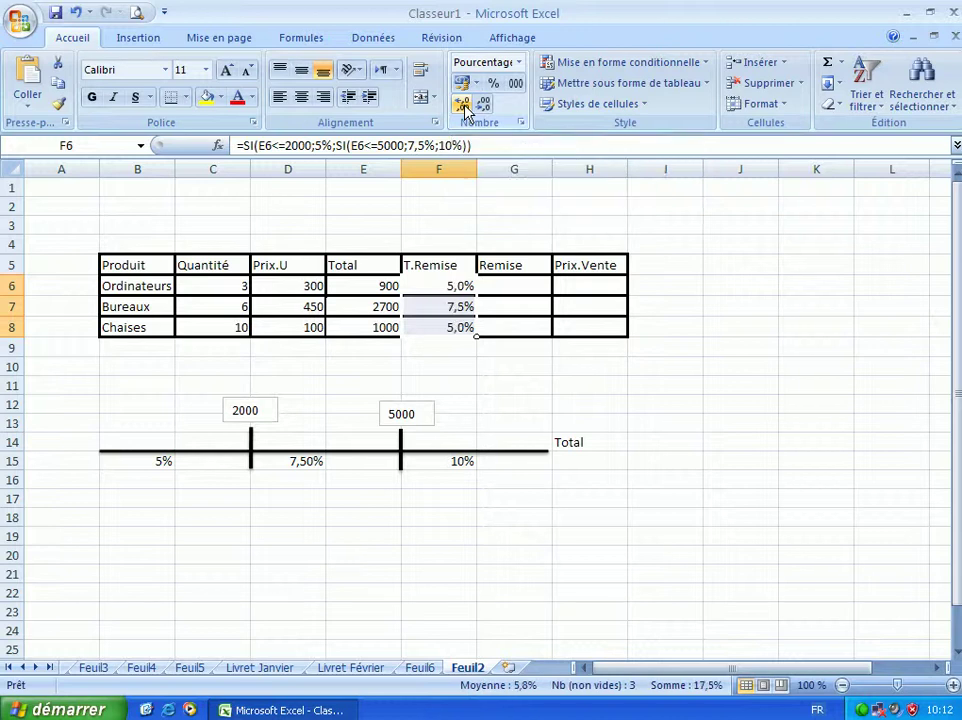
{"action": "left_click", "coordinate": [463, 105]}
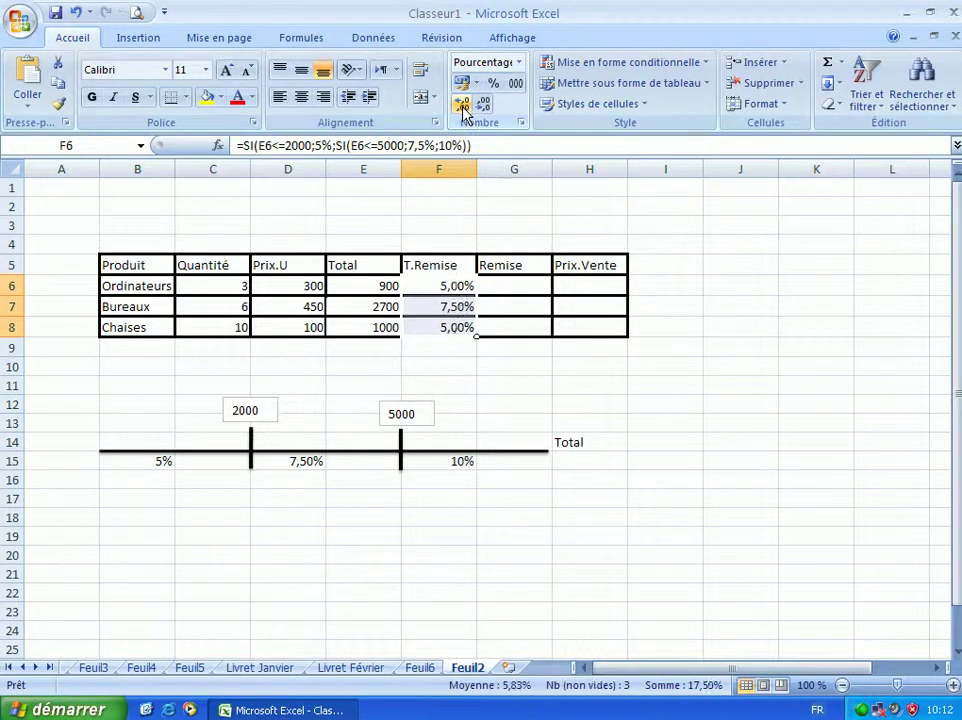
Enter the formula =E6*F6 in G6 to calculate the Remise for Ordinateurs
{"action": "left_click", "coordinate": [512, 286]}
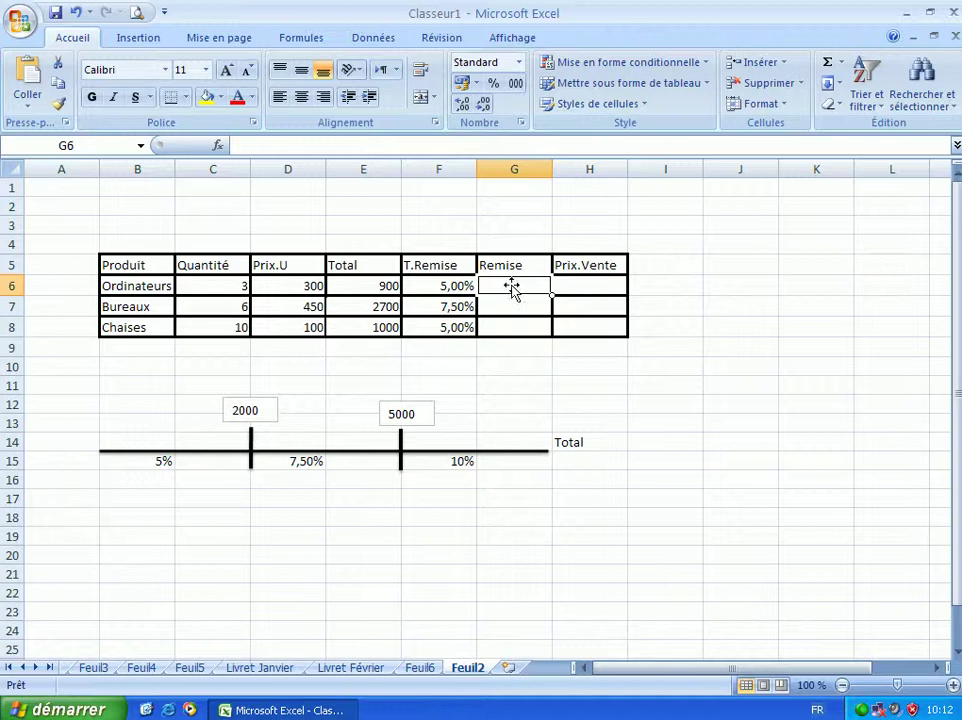
{"action": "type", "text": "="}
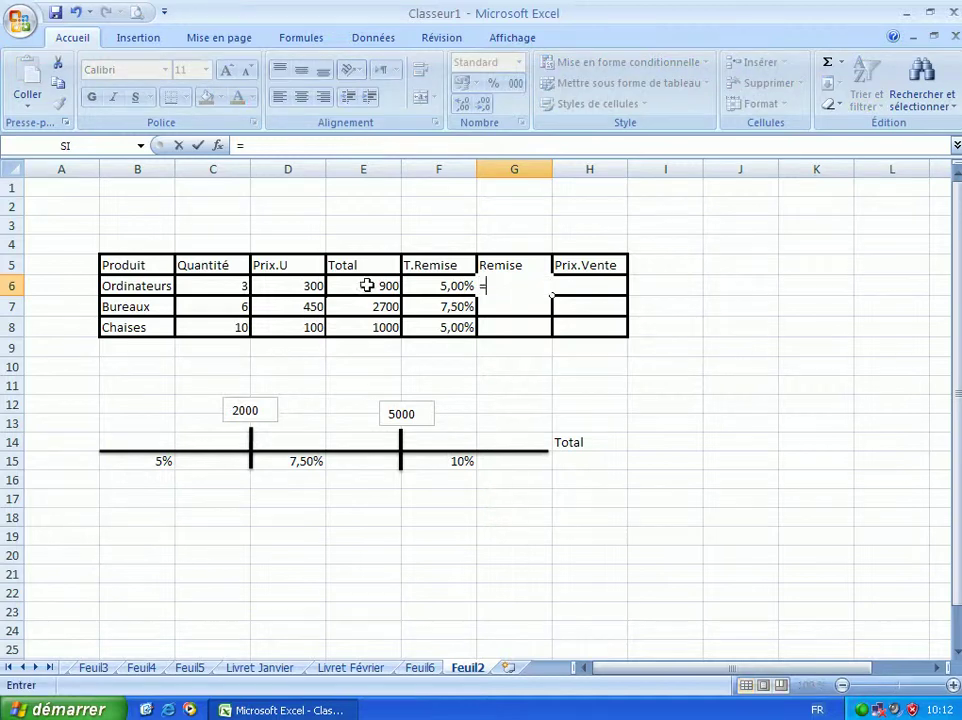
{"action": "left_click", "coordinate": [367, 285]}
{"action": "type", "text": "*"}
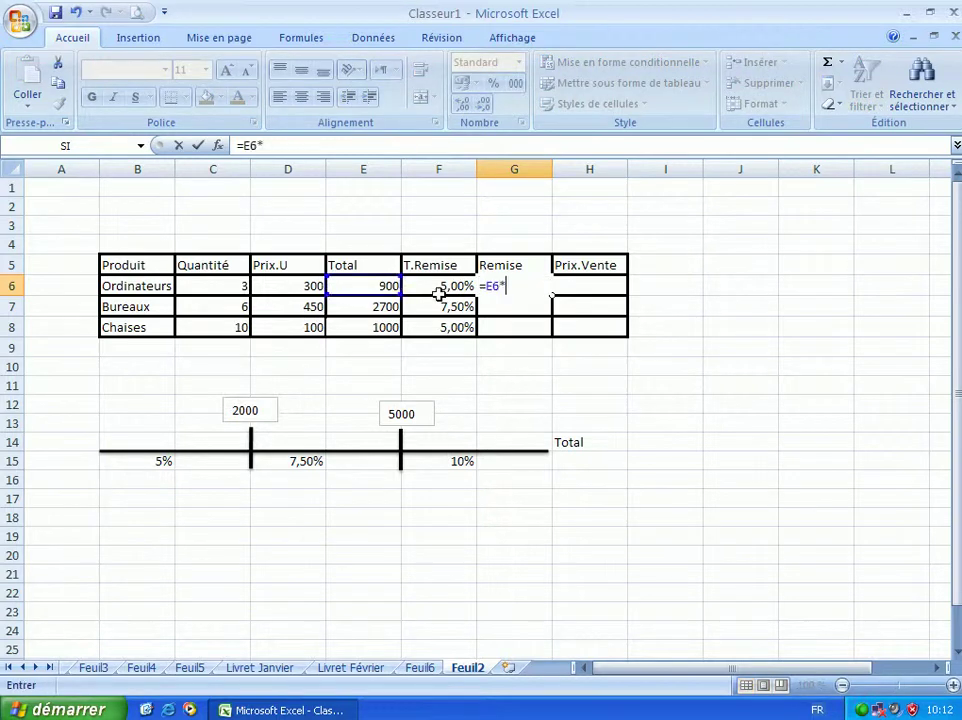
{"action": "left_click", "coordinate": [438, 286]}
{"action": "key", "text": "Return"}
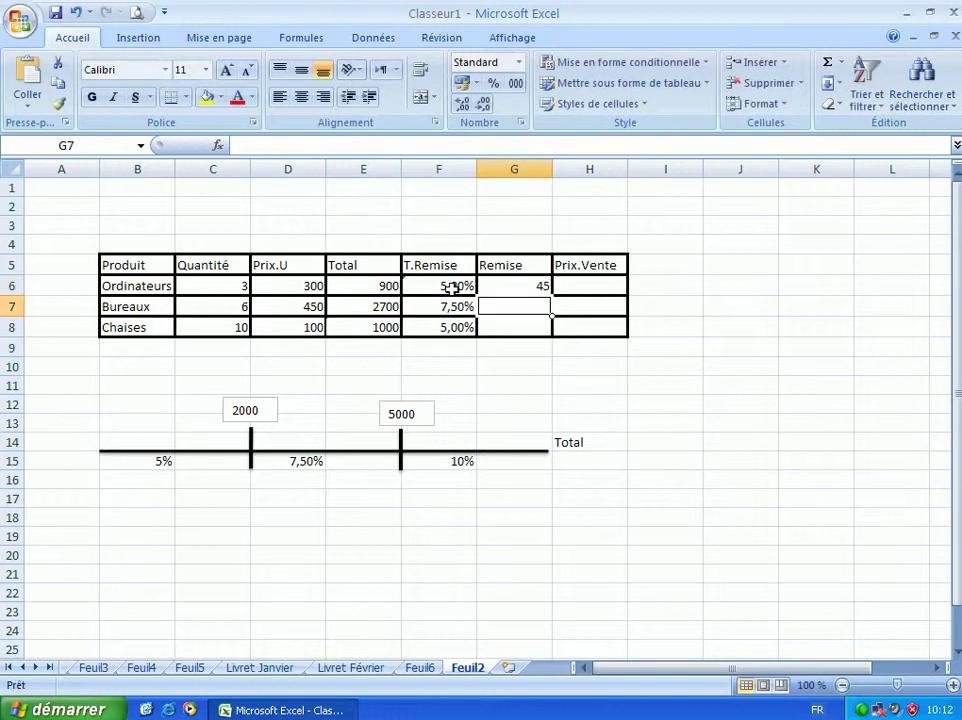
Fill the G6 Remise formula down through G8 and show the values with two decimal places
{"action": "left_click", "coordinate": [535, 284]}
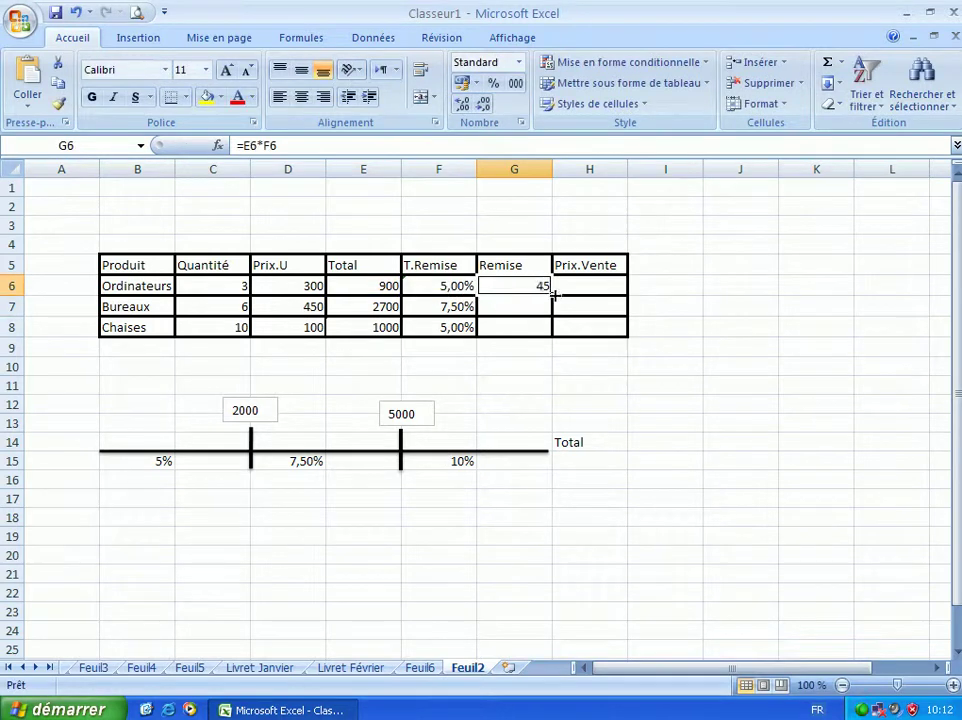
{"action": "left_click_drag", "start_coordinate": [553, 293], "coordinate": [552, 330]}
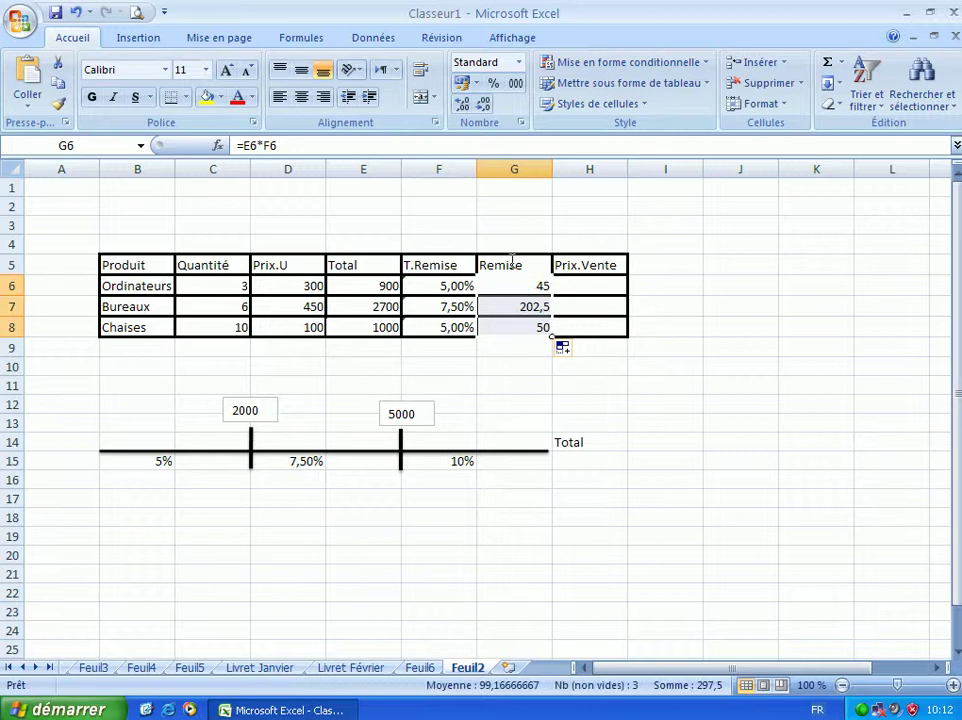
{"action": "left_click", "coordinate": [462, 106]}
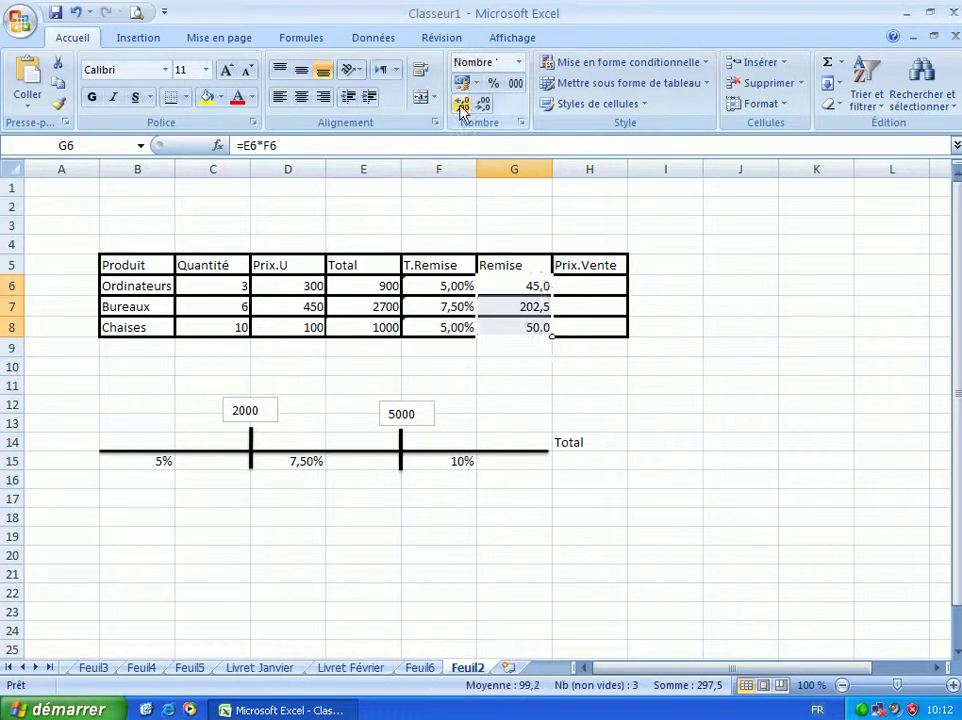
{"action": "left_click", "coordinate": [462, 106]}
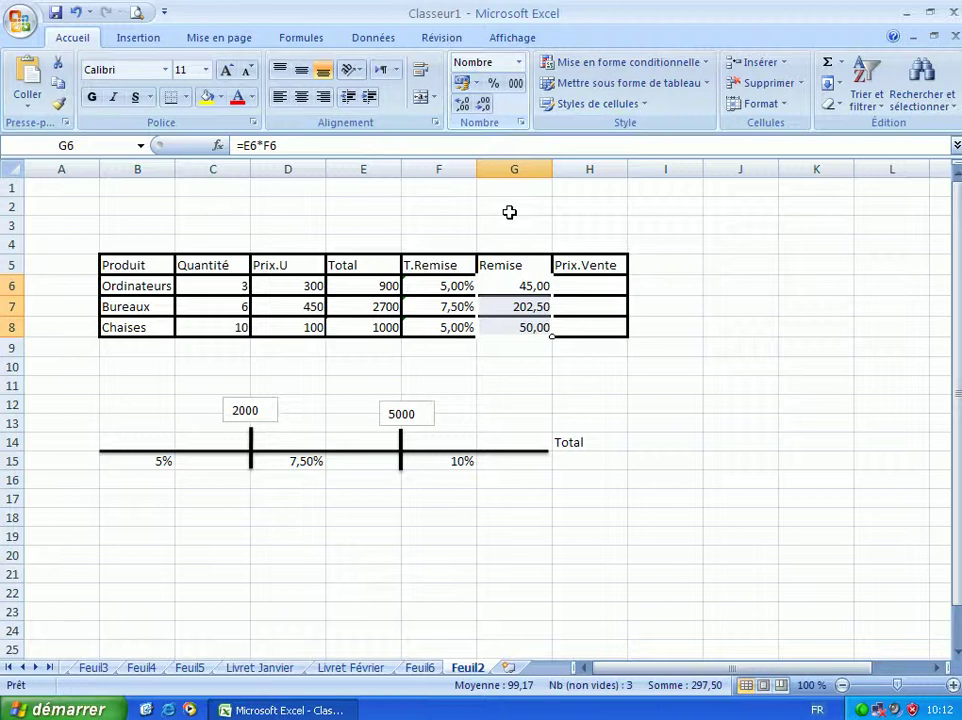
Calculate Prix.Vente in H6 with the formula =E6-G6 and fill it down through H8
{"action": "left_click", "coordinate": [563, 288]}
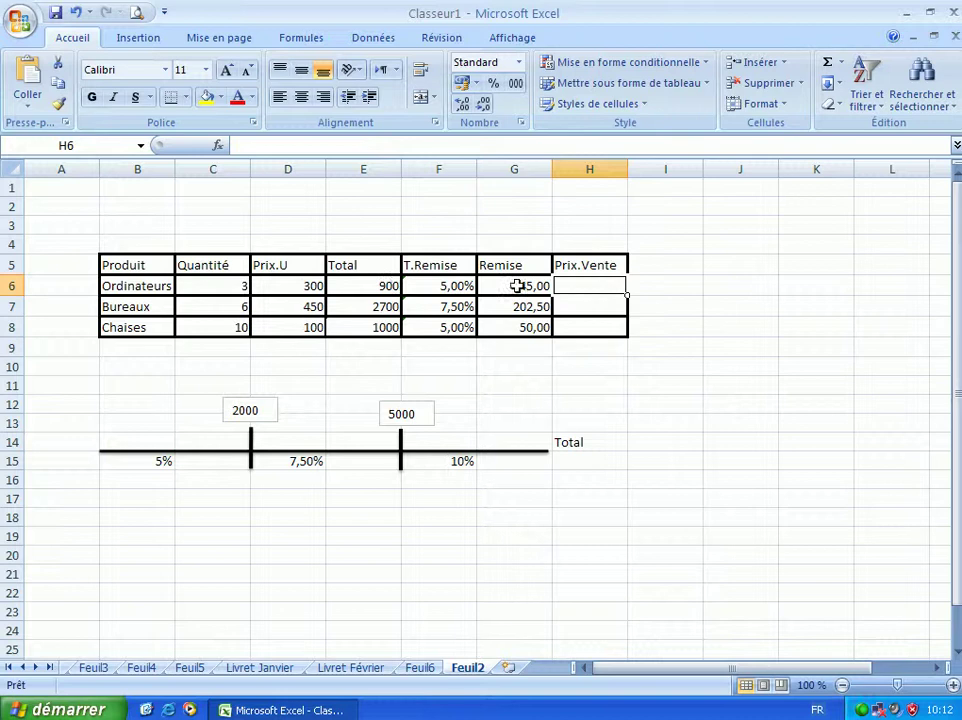
{"action": "type", "text": "="}
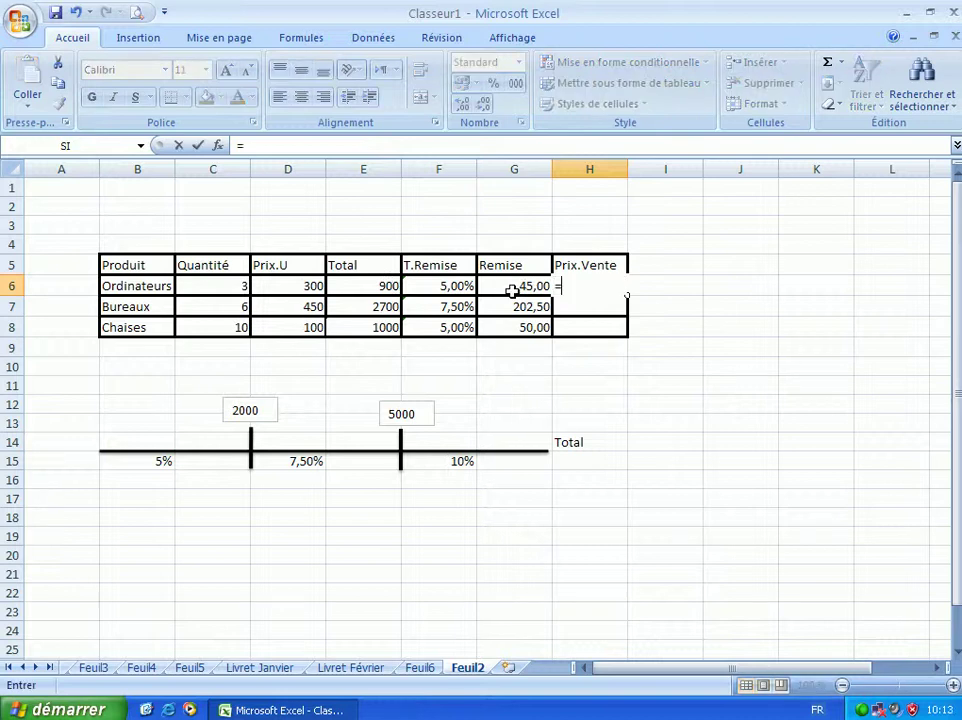
{"action": "left_click", "coordinate": [361, 286]}
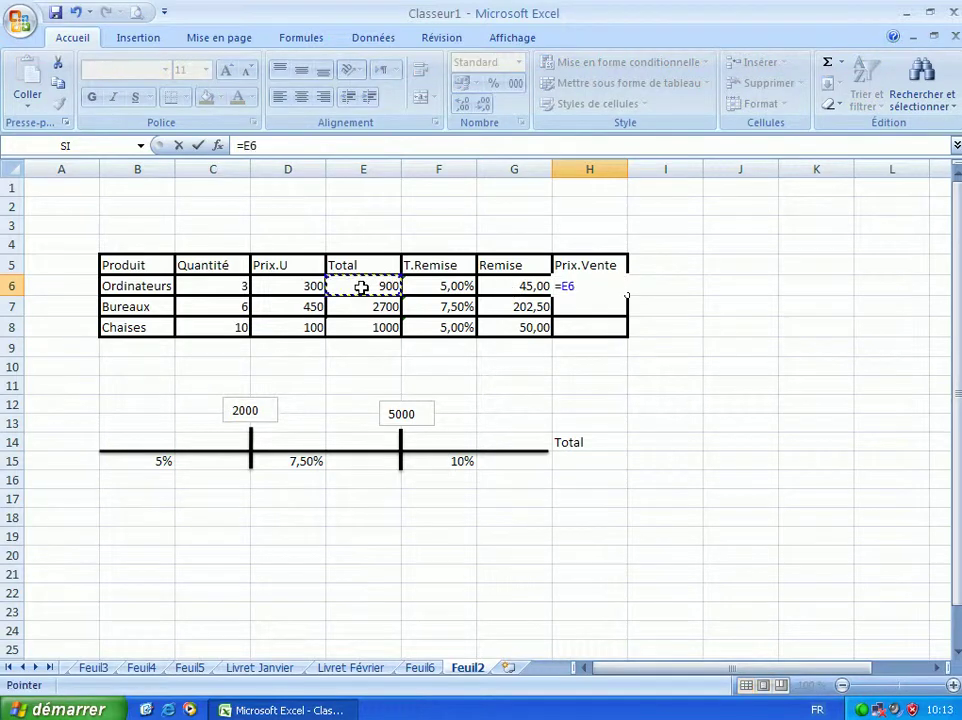
{"action": "type", "text": "-"}
{"action": "left_click", "coordinate": [510, 284]}
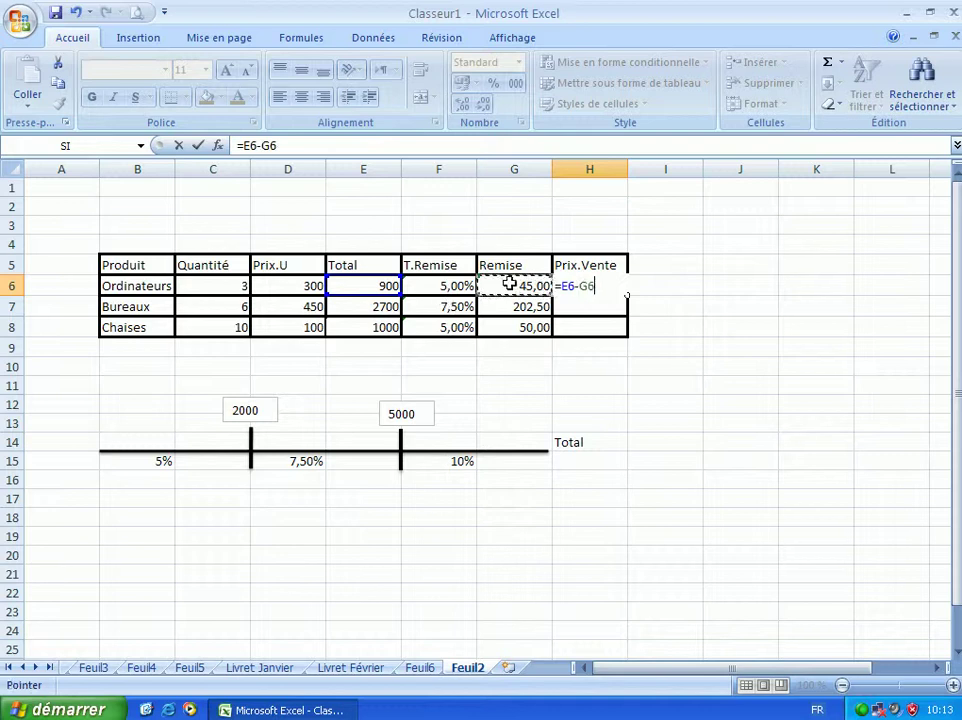
{"action": "key", "text": "Return"}
{"action": "left_click", "coordinate": [578, 289]}
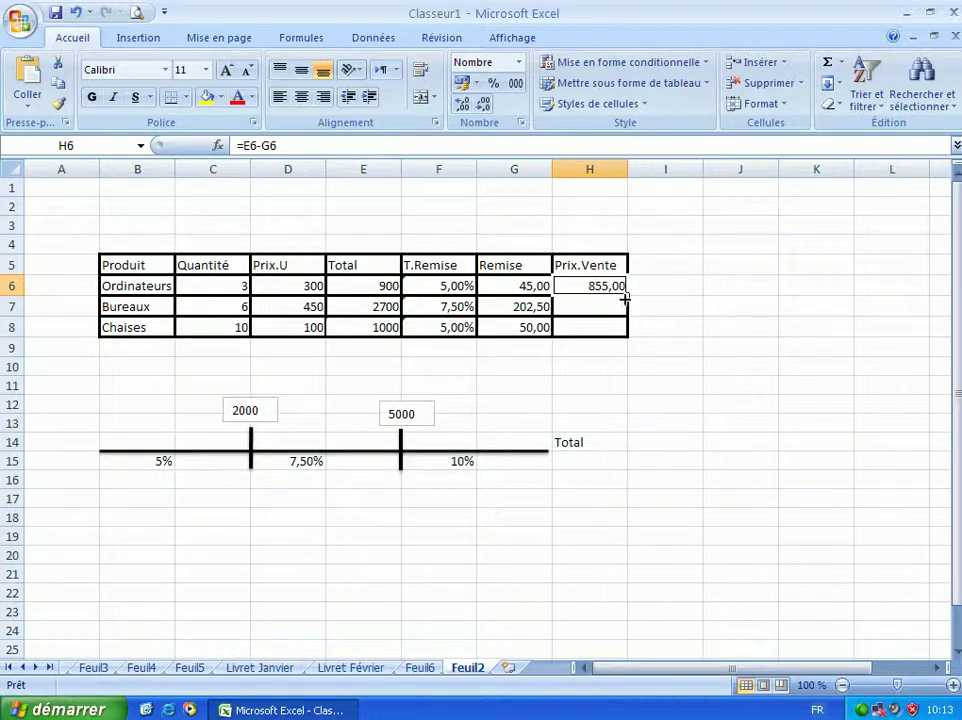
{"action": "left_click_drag", "start_coordinate": [625, 295], "coordinate": [612, 330]}
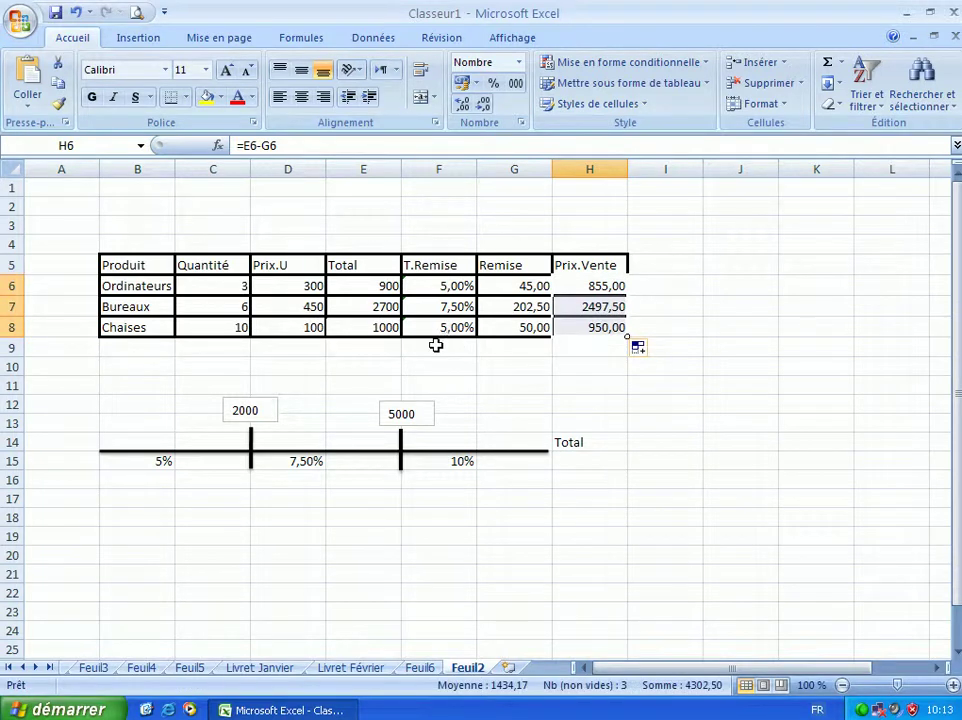
Add the product Cartes mères in row 9 with a Quantité of 40 and a Prix.U of 600
{"action": "left_click", "coordinate": [131, 347]}
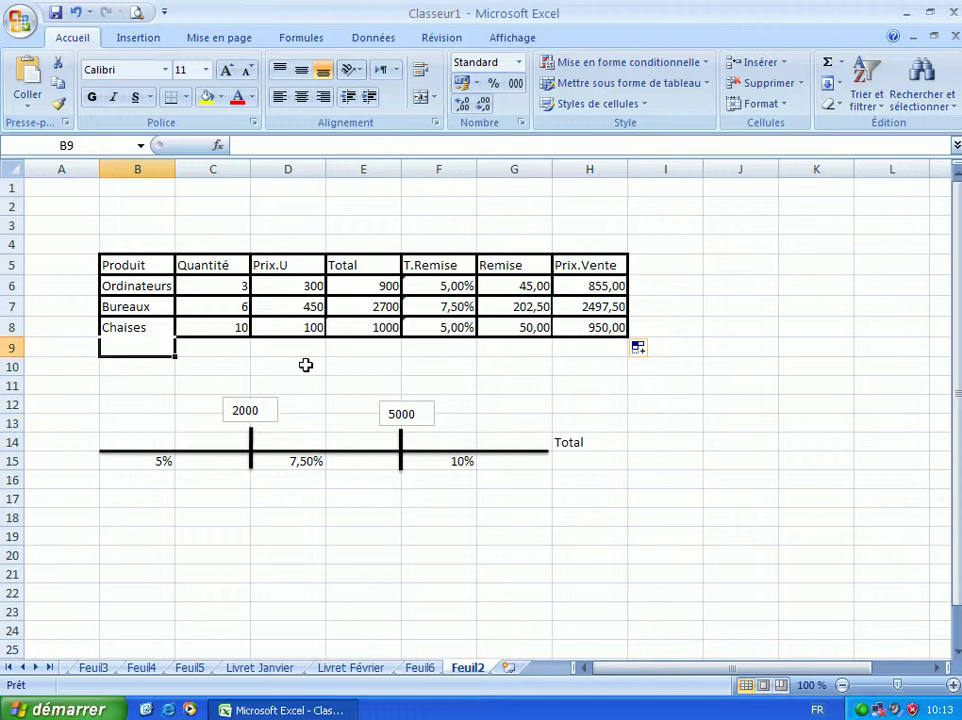
{"action": "type", "text": "Carte"}
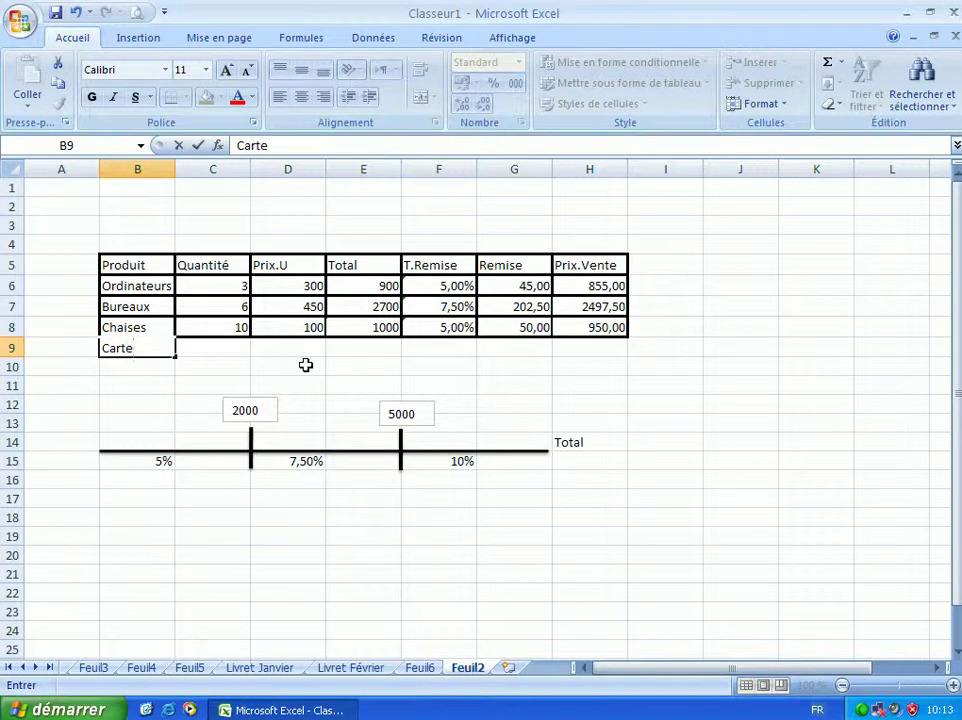
{"action": "type", "text": "s mères"}
{"action": "key", "text": "Tab"}
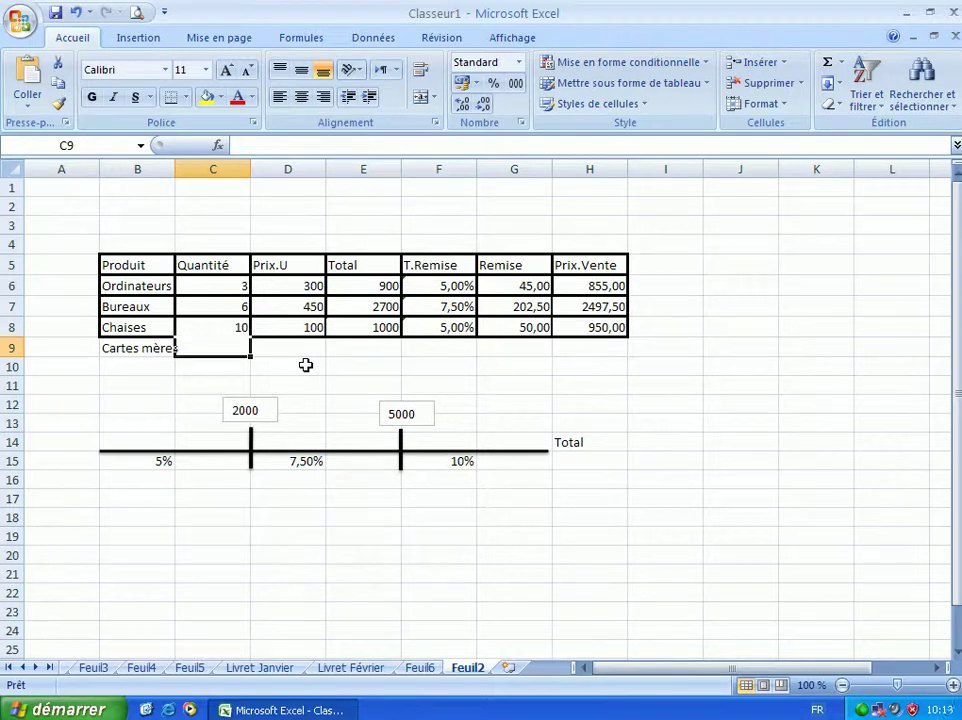
{"action": "type", "text": "40"}
{"action": "key", "text": "Tab"}
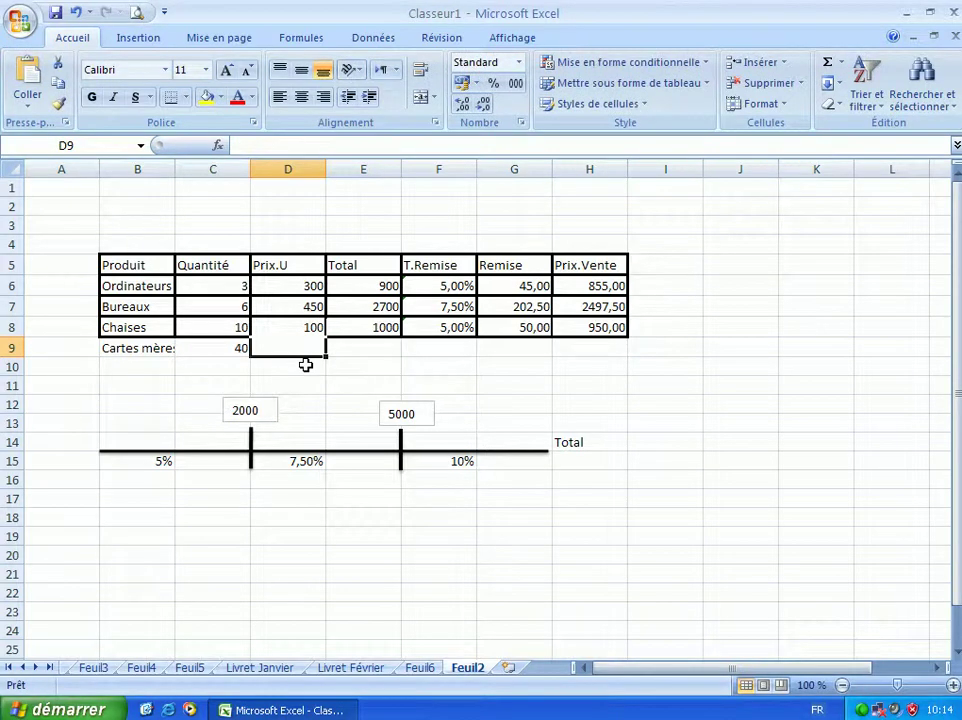
{"action": "type", "text": "600"}
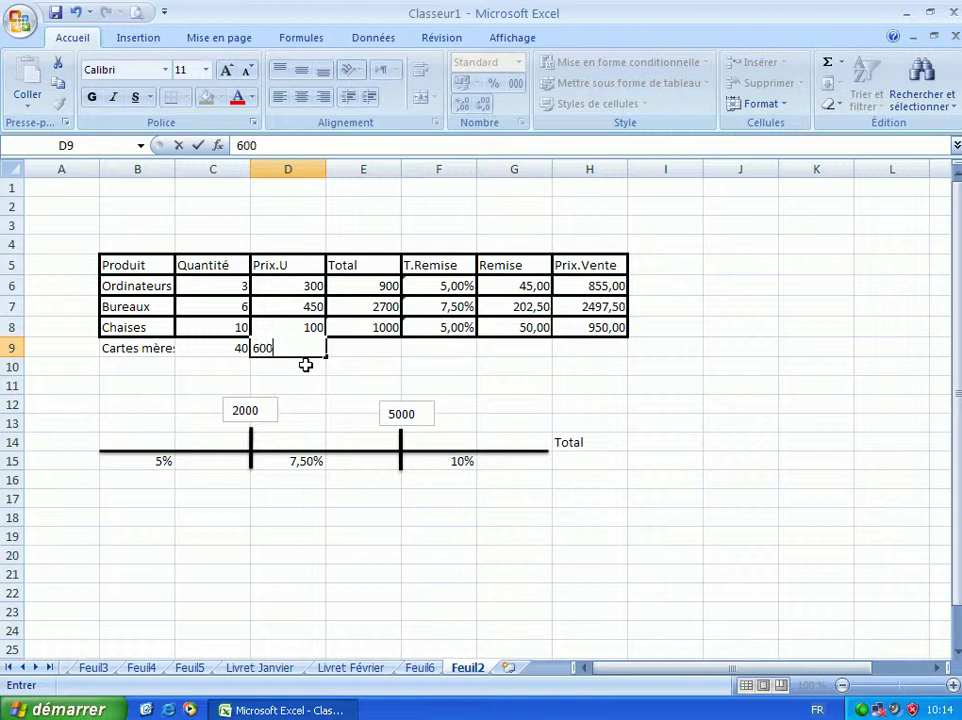
{"action": "key", "text": "Tab"}
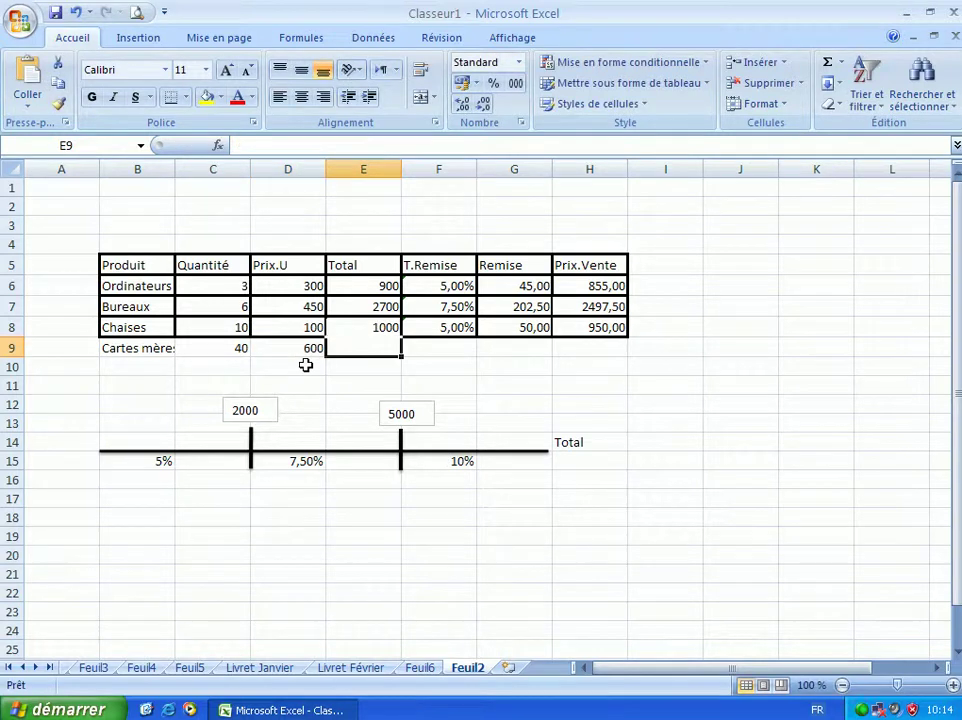
Extend the Total, T.Remise, Remise and Prix.Vente formulas from row 8 to the Cartes mères row
{"action": "left_click", "coordinate": [376, 330]}
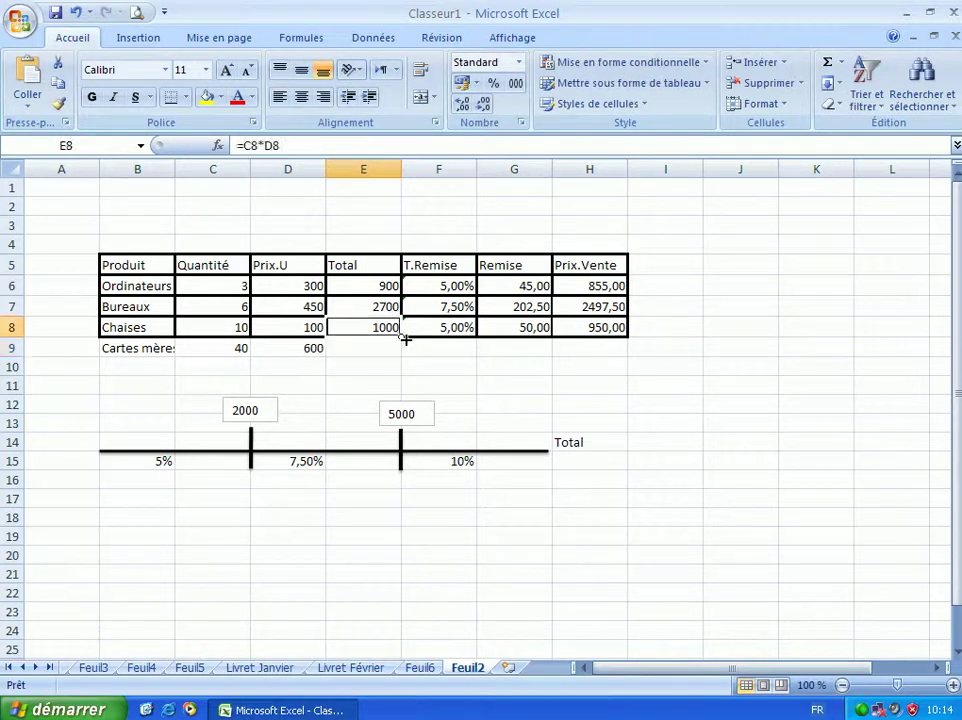
{"action": "left_click_drag", "start_coordinate": [401, 338], "coordinate": [390, 352]}
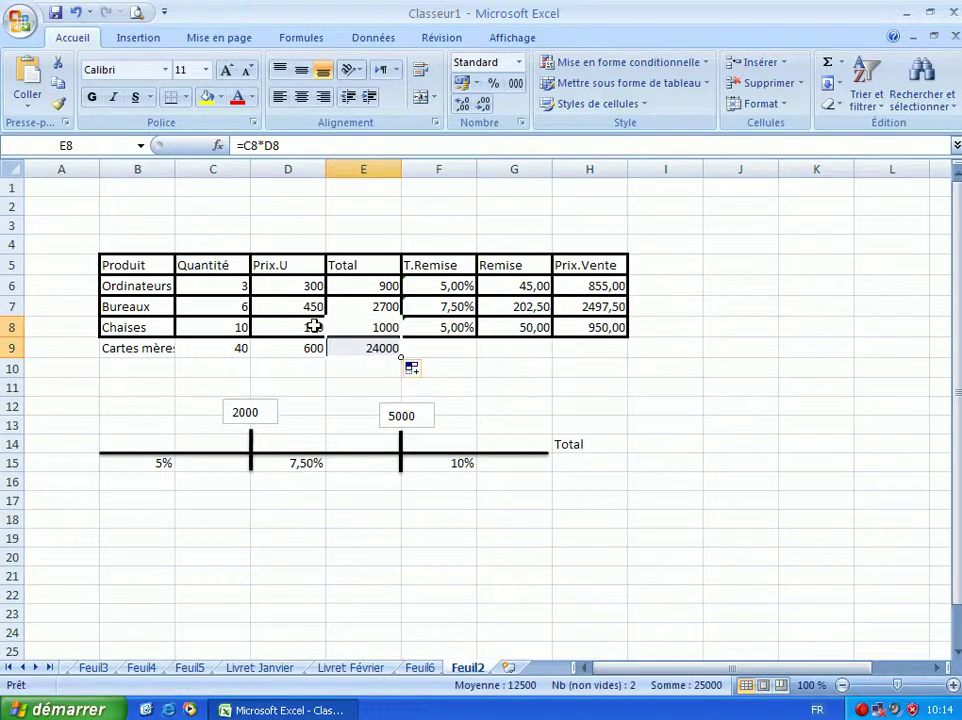
{"action": "left_click", "coordinate": [425, 334]}
{"action": "left_click_drag", "start_coordinate": [477, 338], "coordinate": [478, 352]}
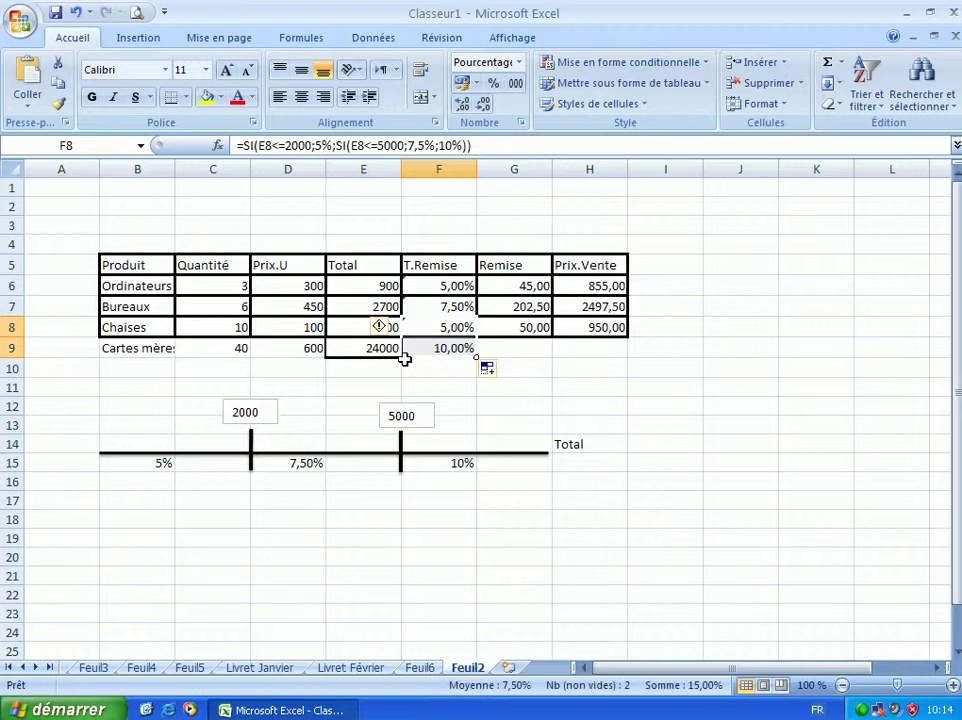
{"action": "left_click", "coordinate": [518, 333]}
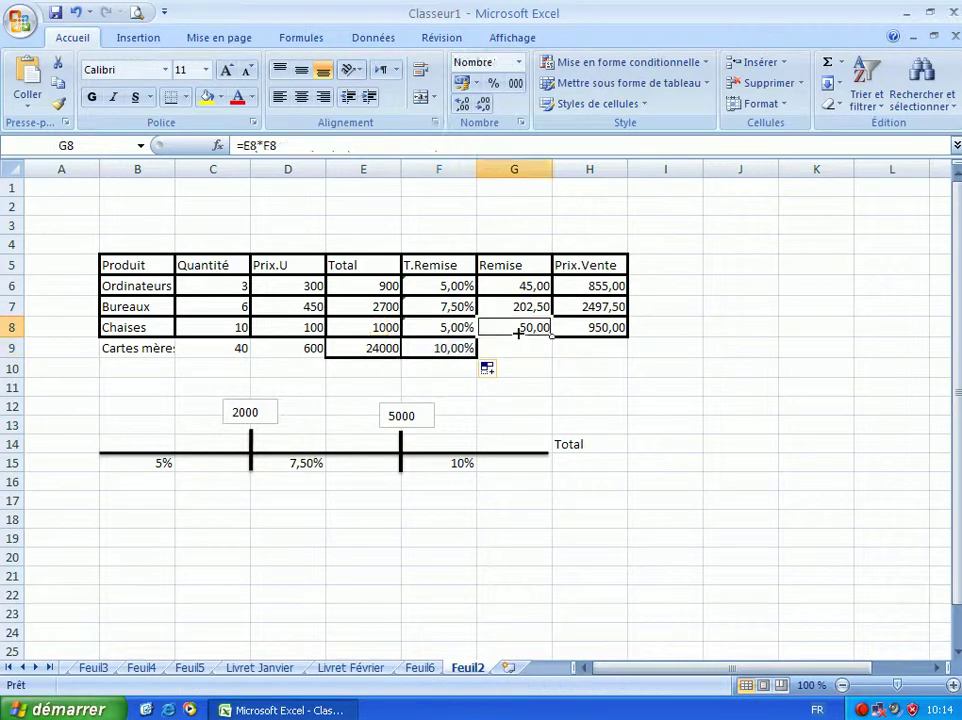
{"action": "left_click_drag", "start_coordinate": [552, 338], "coordinate": [580, 344]}
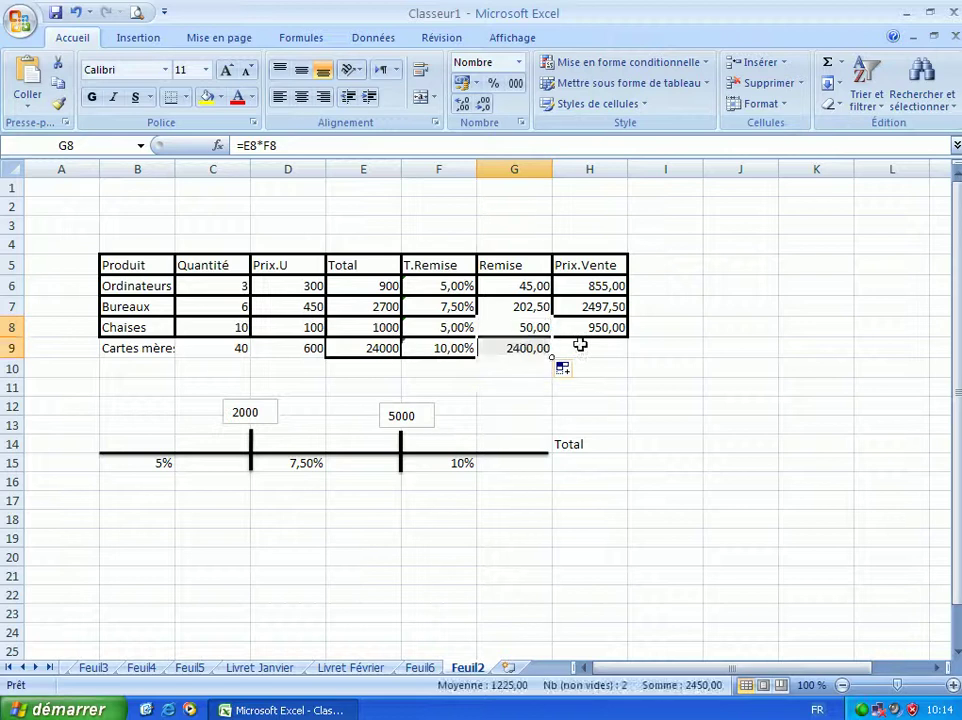
{"action": "left_click", "coordinate": [598, 330]}
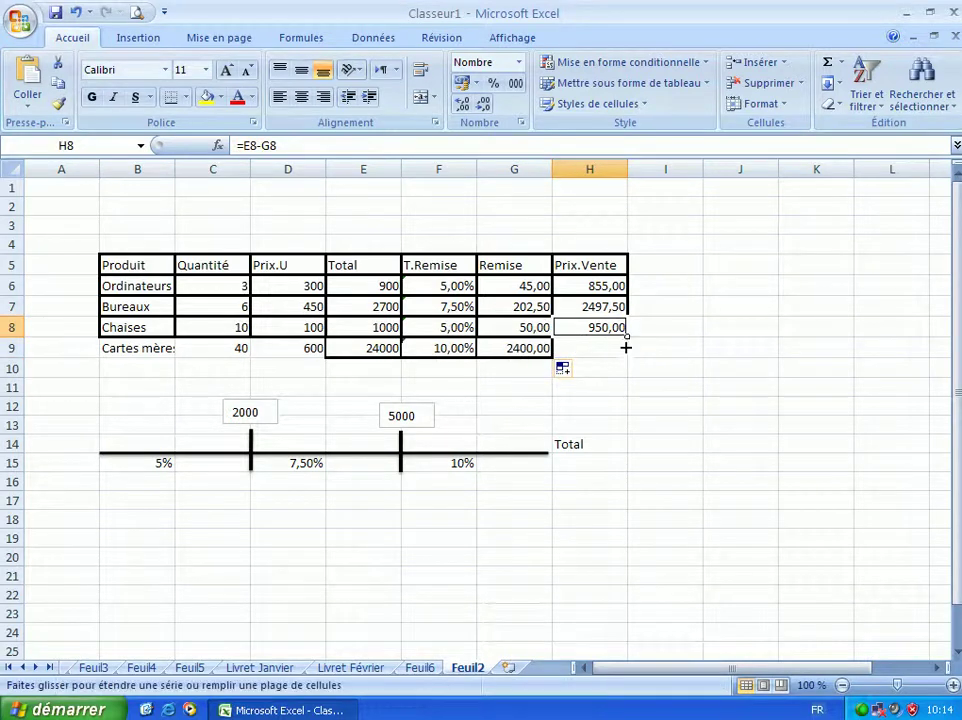
{"action": "left_click_drag", "start_coordinate": [625, 338], "coordinate": [624, 350]}
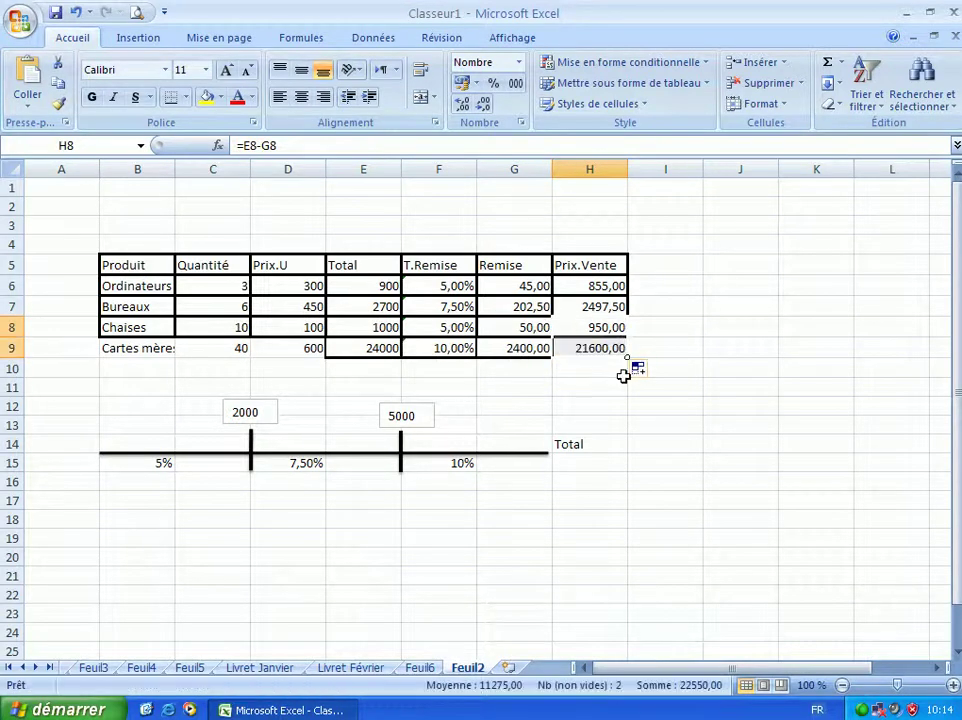
{"action": "left_click", "coordinate": [722, 381]}
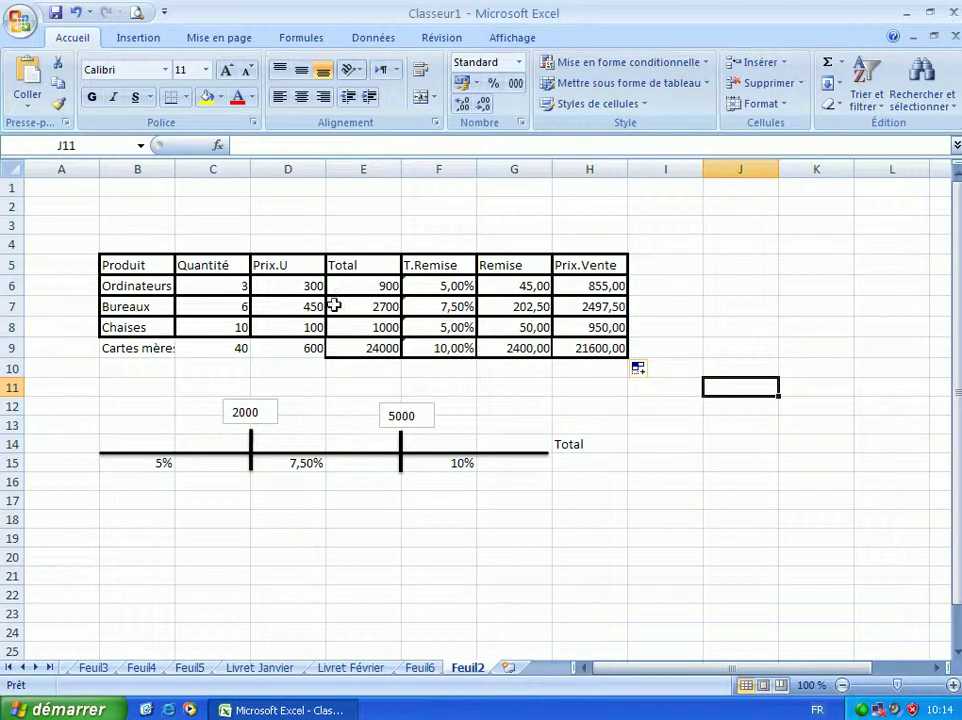
Copy the bordered cell formatting of D7 to B9:D9 and autofit column B to its contents
{"action": "left_click", "coordinate": [300, 306]}
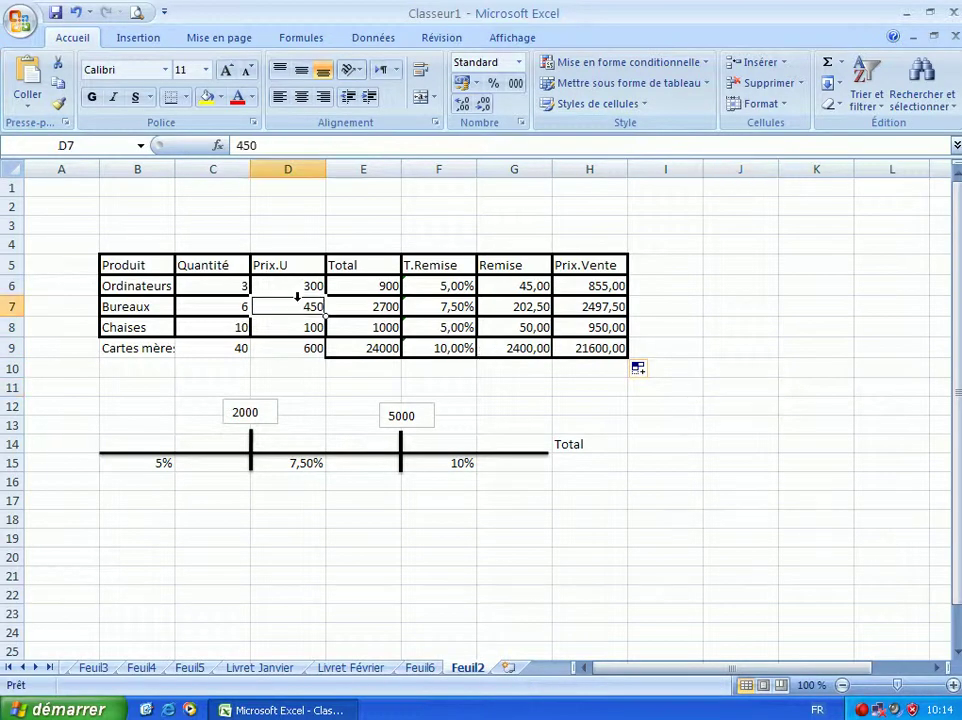
{"action": "left_click", "coordinate": [58, 104]}
{"action": "left_click_drag", "start_coordinate": [155, 349], "coordinate": [290, 349]}
{"action": "left_click", "coordinate": [177, 390]}
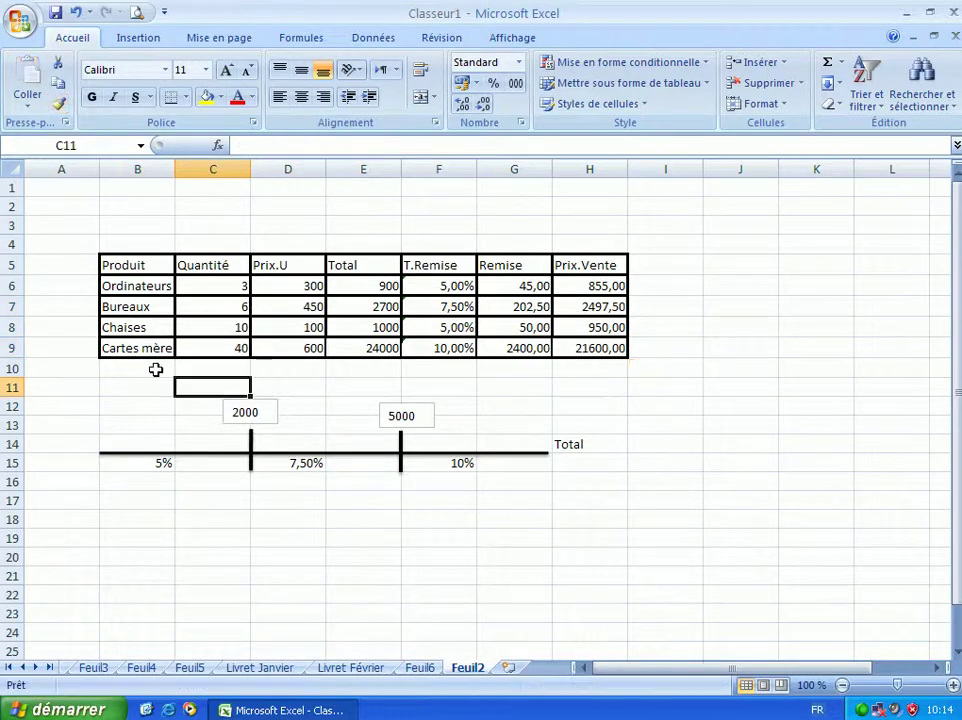
{"action": "double_click", "coordinate": [174, 163]}
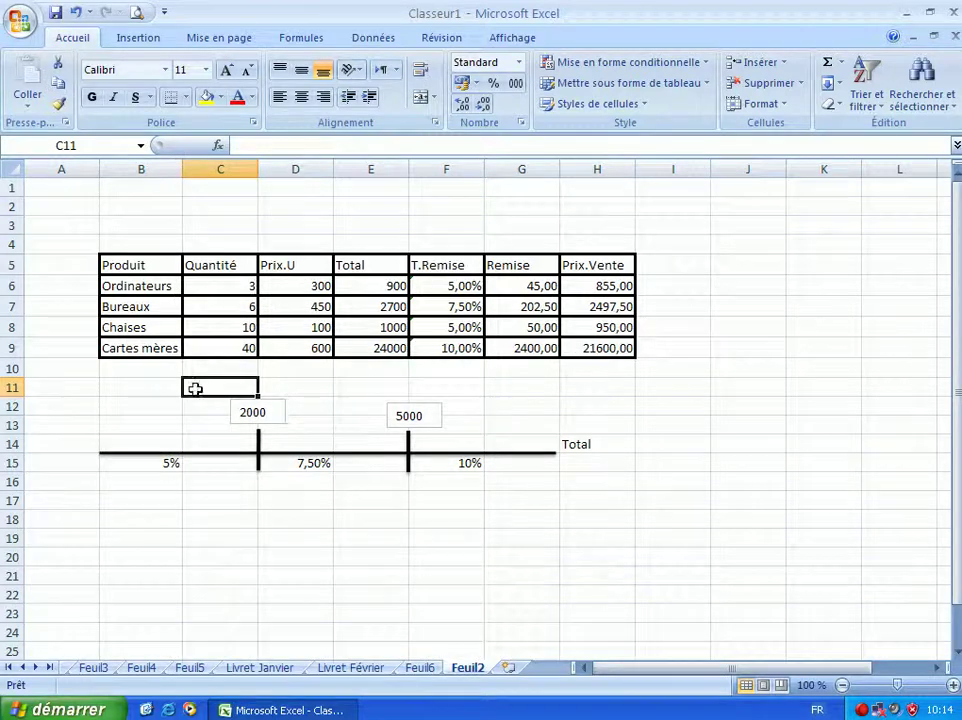
{"action": "left_click", "coordinate": [373, 521]}
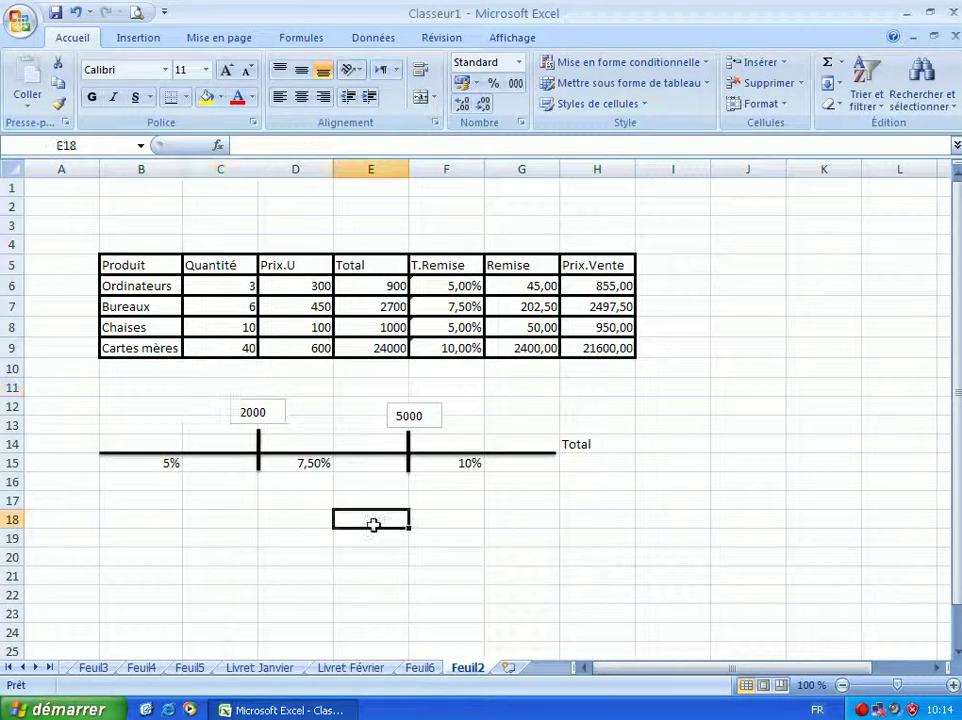